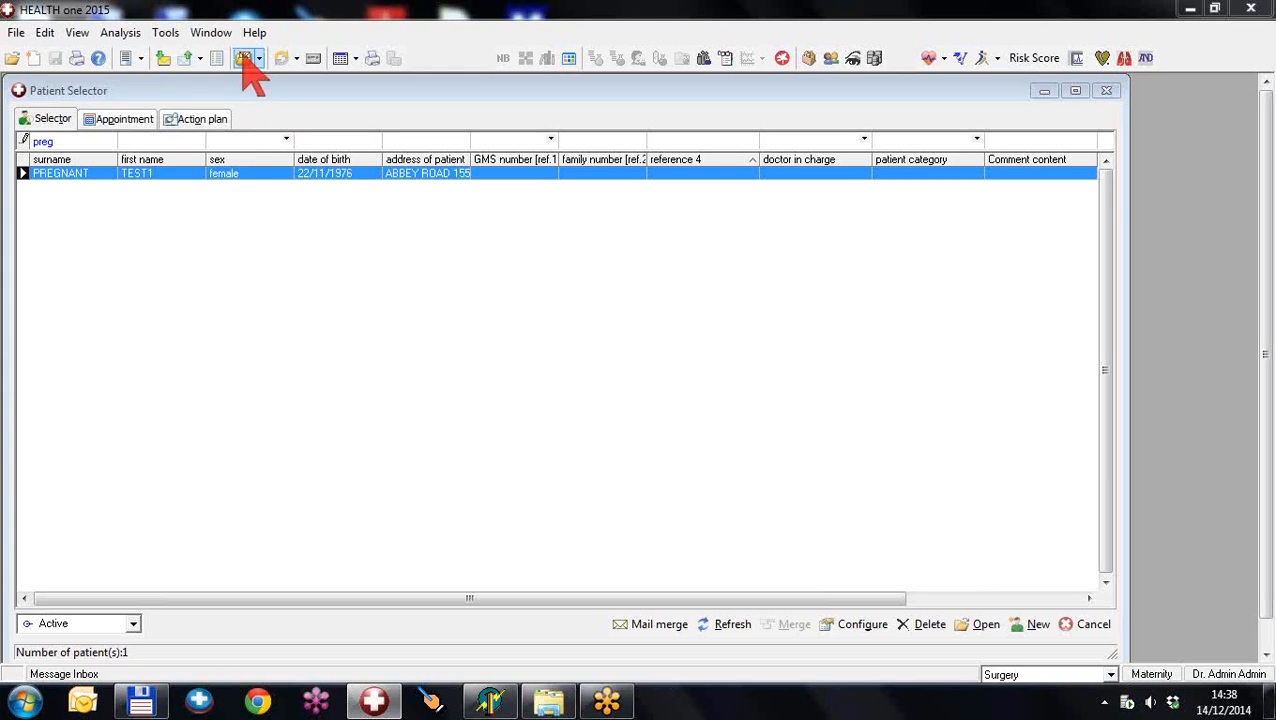
Step: Check the installed program version and licence details, and close the information window
click(255, 34)
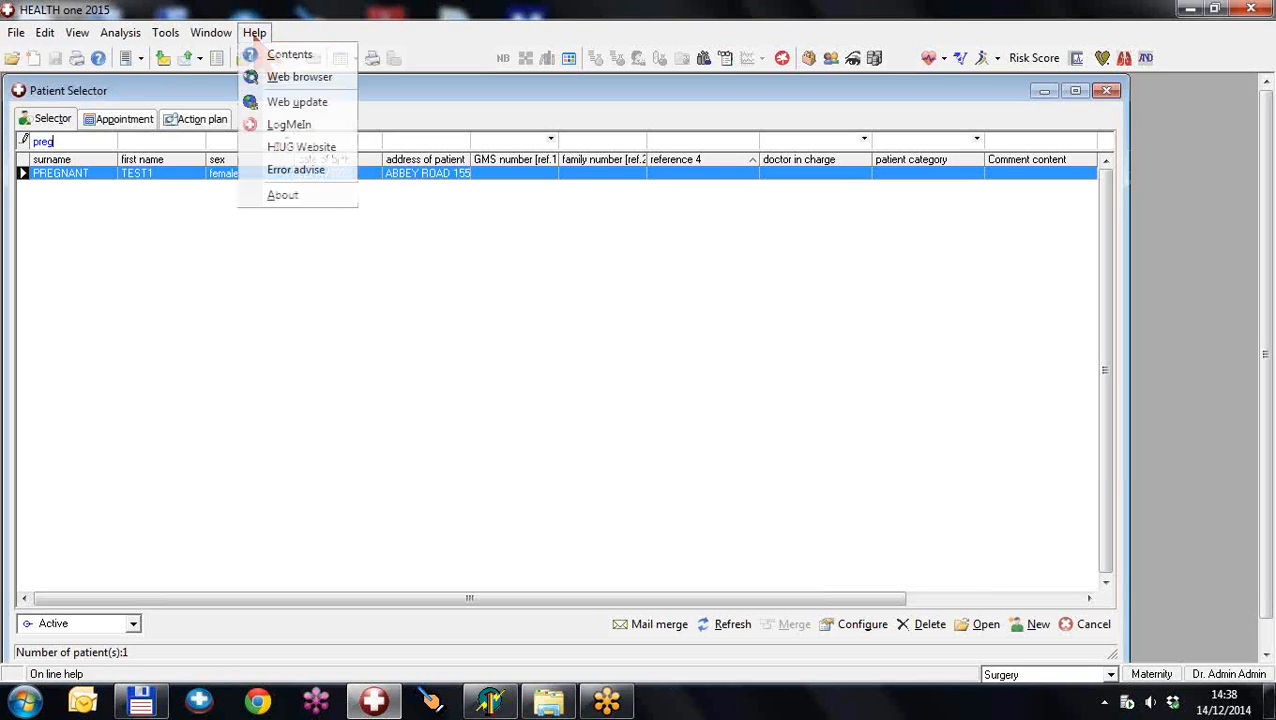
click(283, 196)
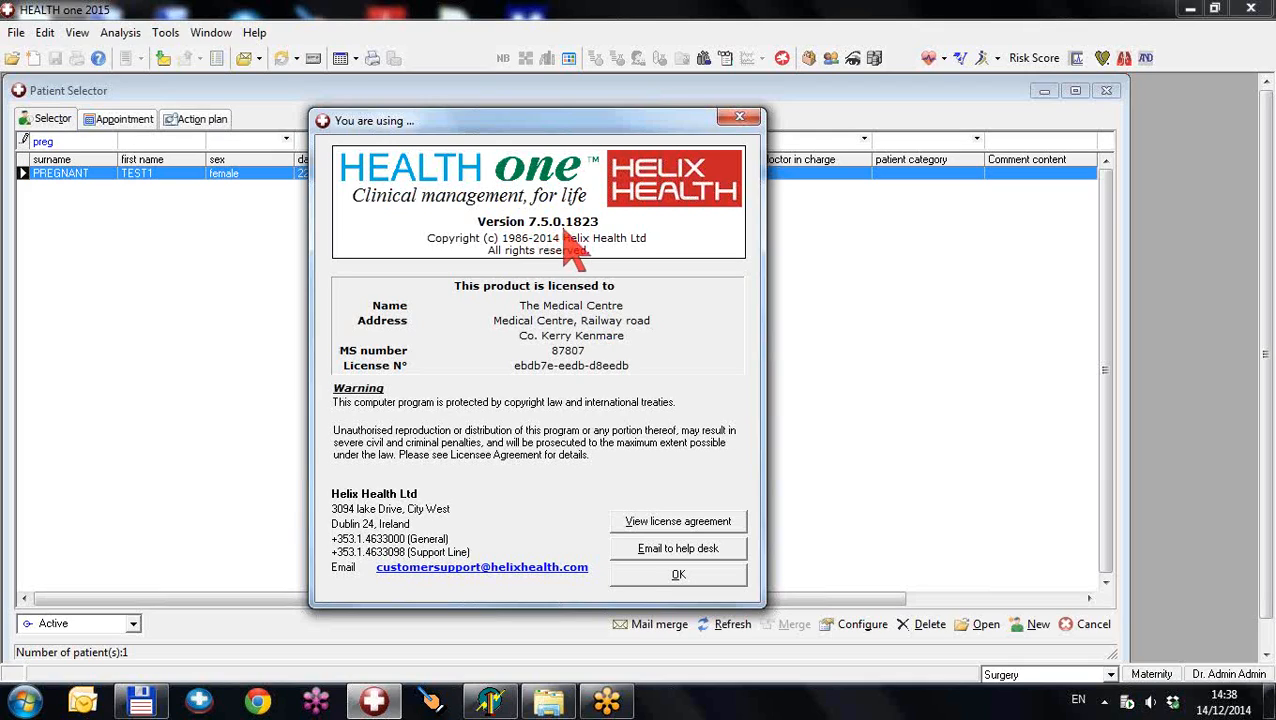
click(686, 579)
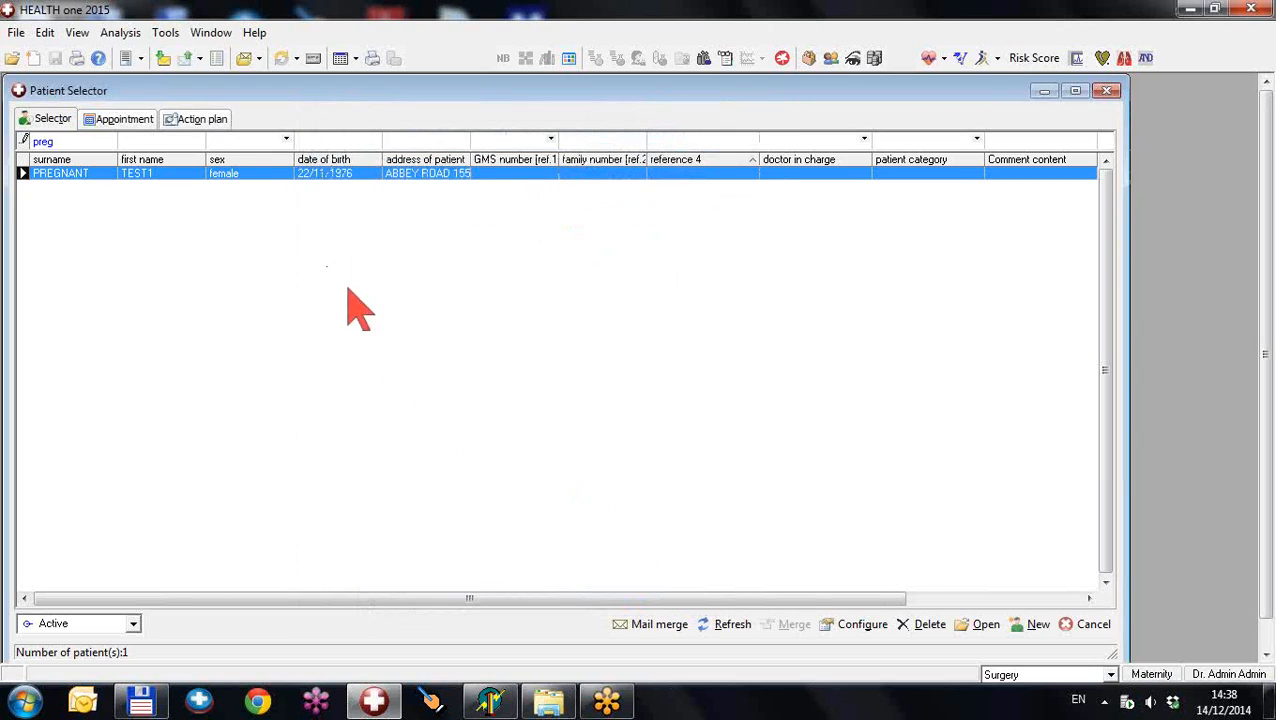
Step: Open the listed female patient's record and show her pregnancy overview after viewing her active problems
double_click(265, 175)
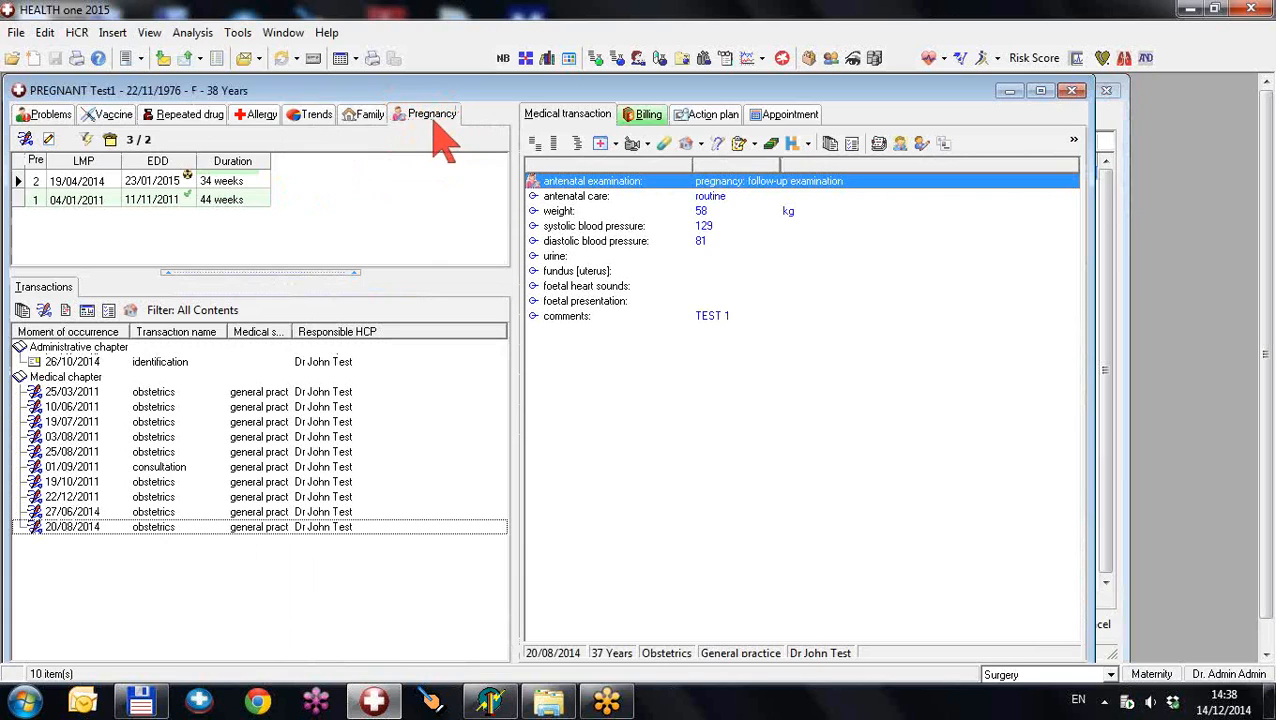
click(50, 115)
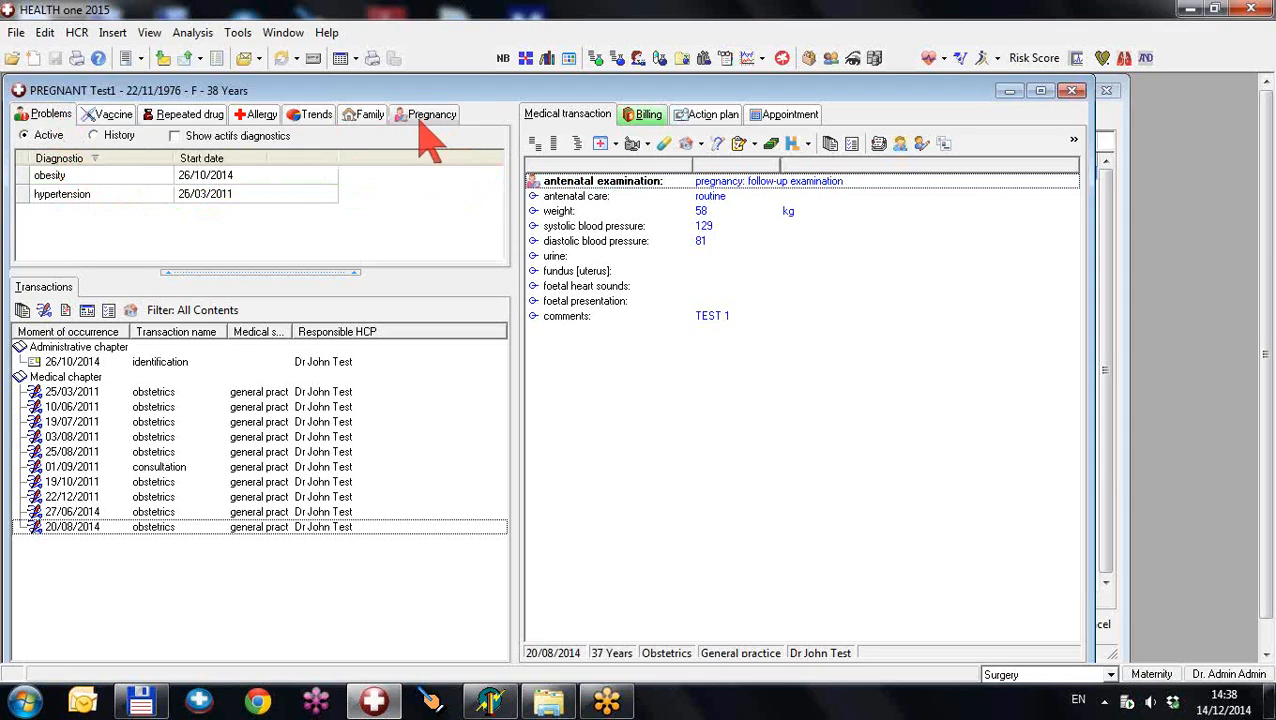
click(430, 117)
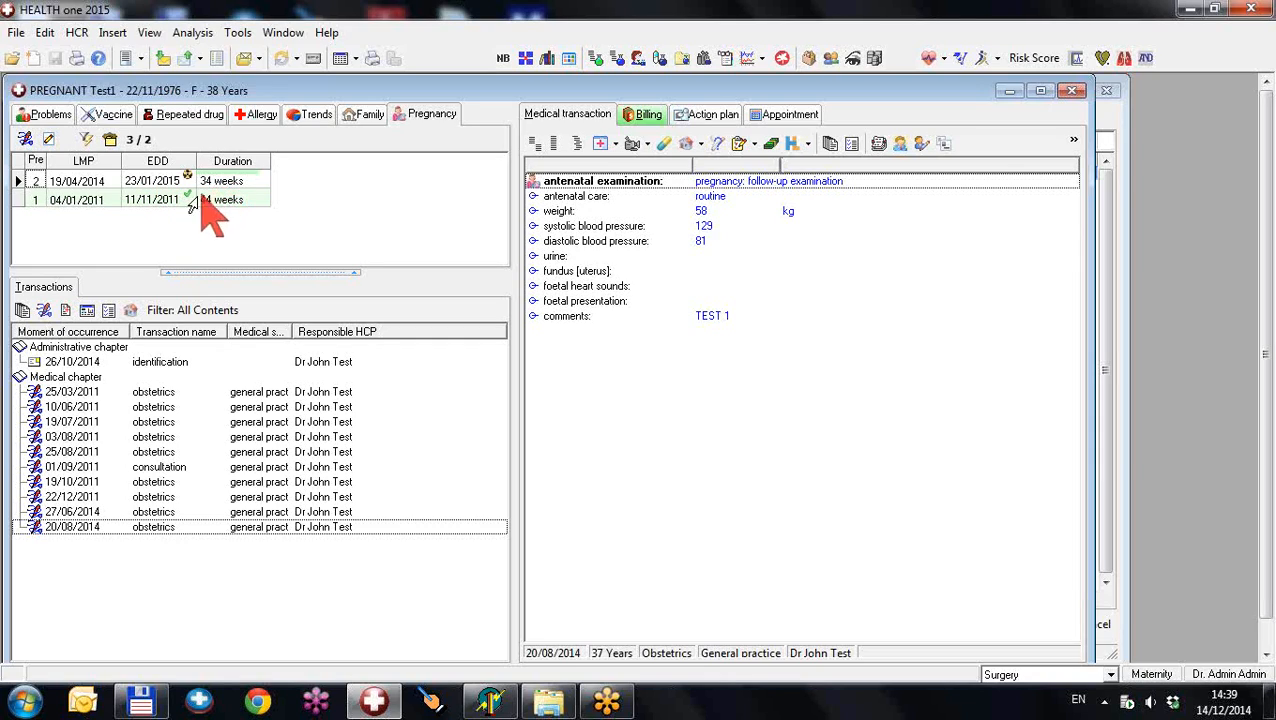
Step: Filter the transactions to the pregnancy with LMP 19/04/2014 and view its 27/06/2014 and 20/08/2014 obstetrics entries
click(141, 185)
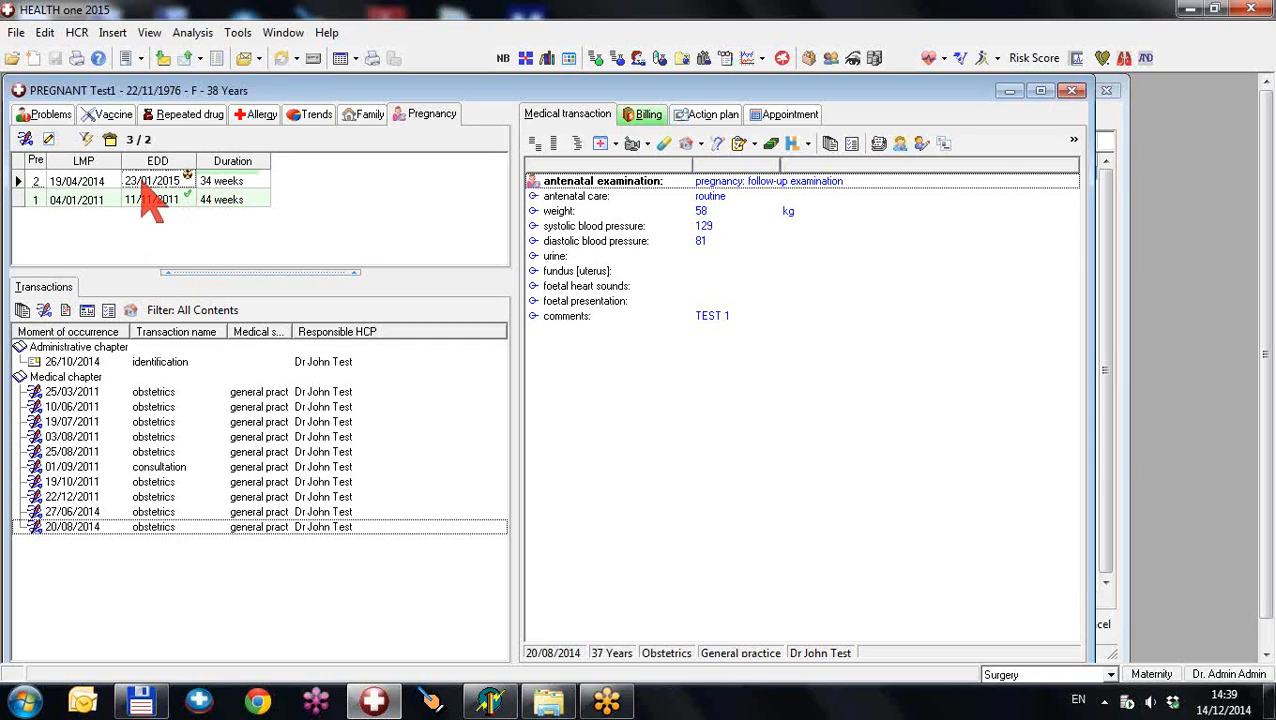
click(88, 141)
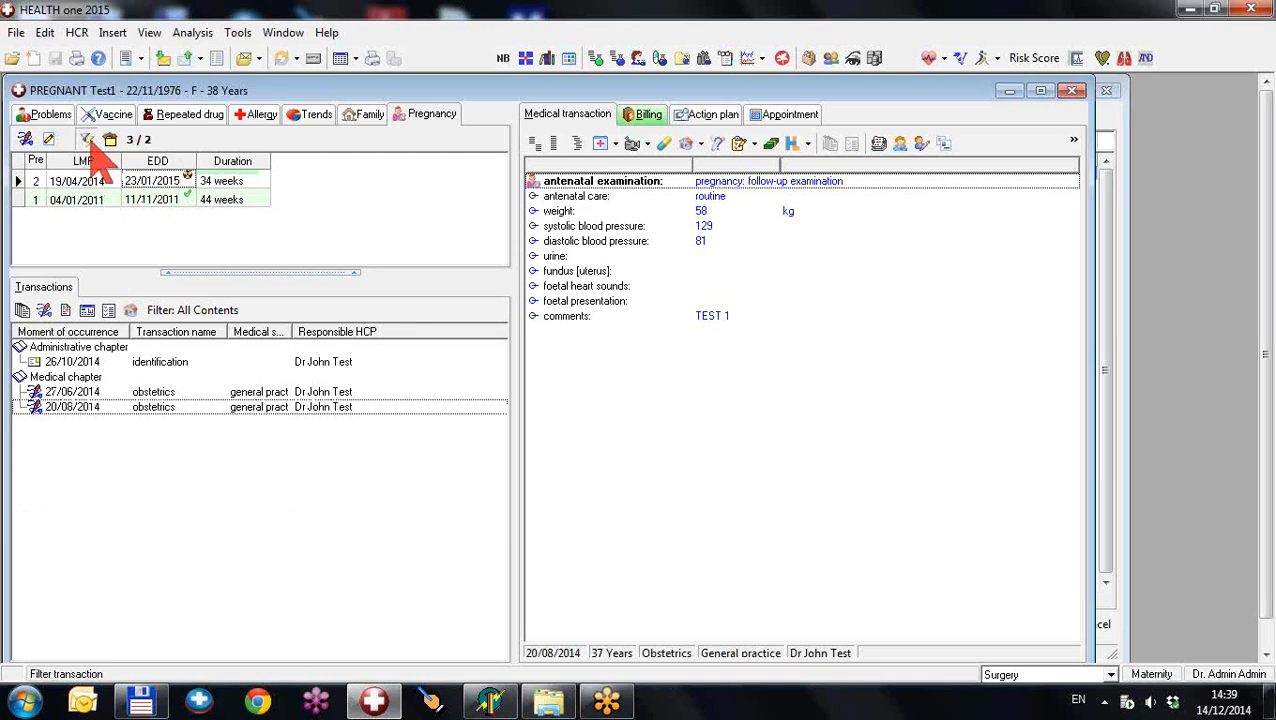
click(168, 393)
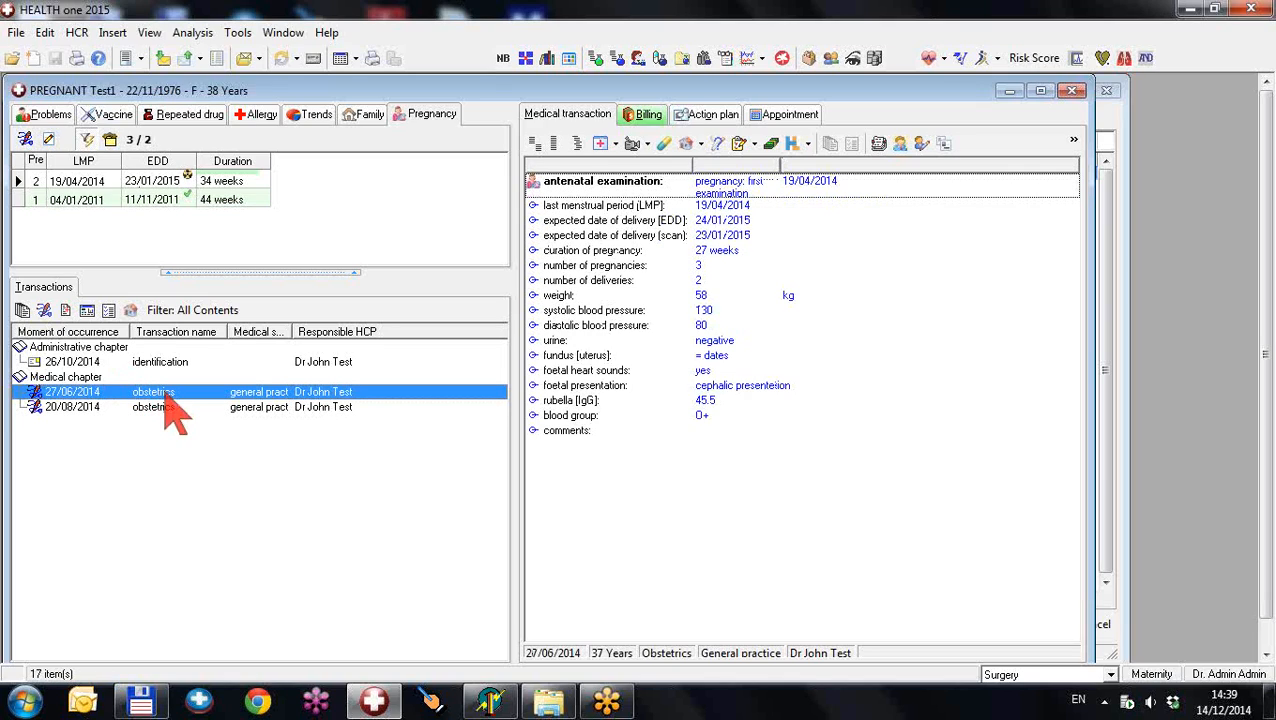
click(160, 408)
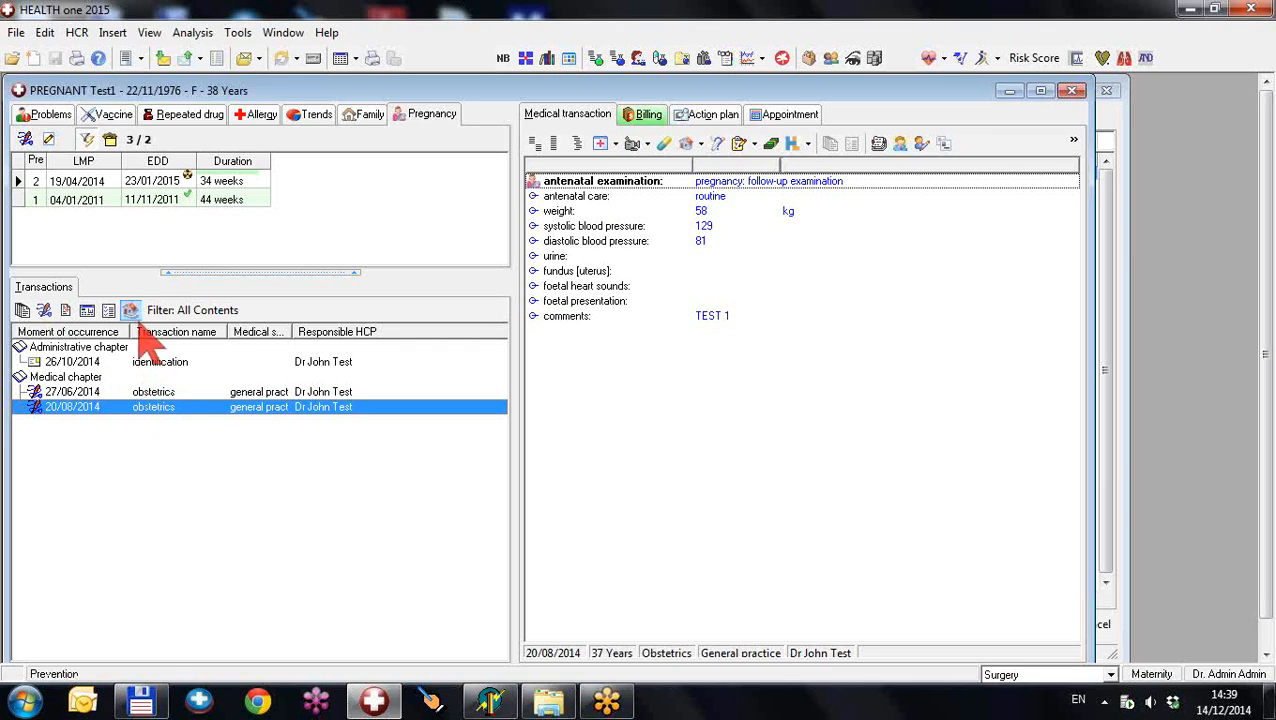
Step: View the transactions of the pregnancy with LMP 04/01/2011, reselect the current pregnancy and remove the transaction filter
click(137, 201)
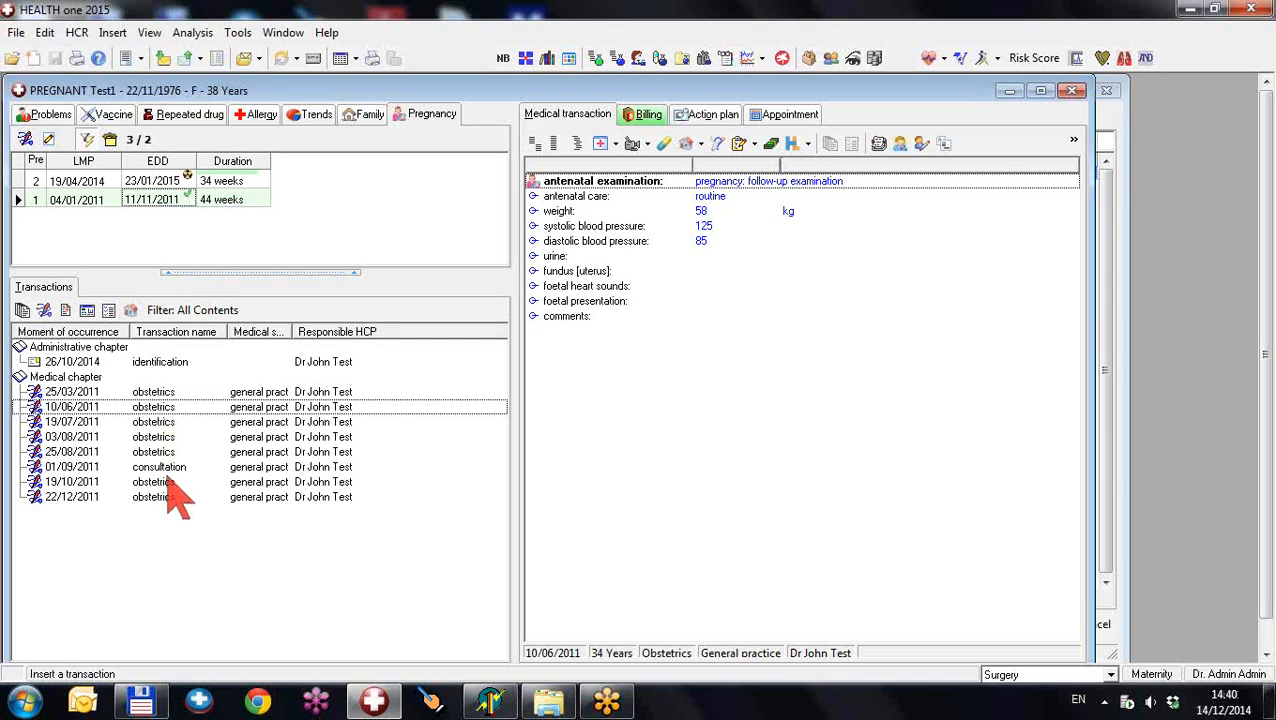
click(152, 181)
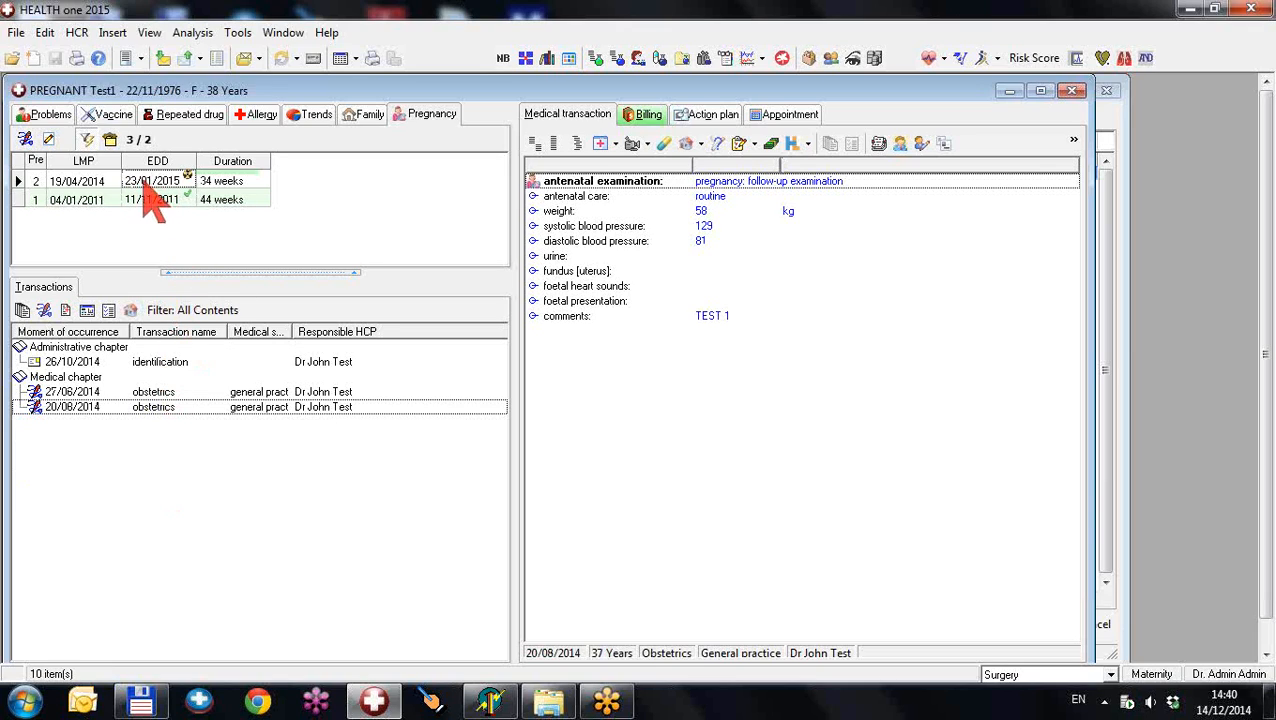
click(87, 139)
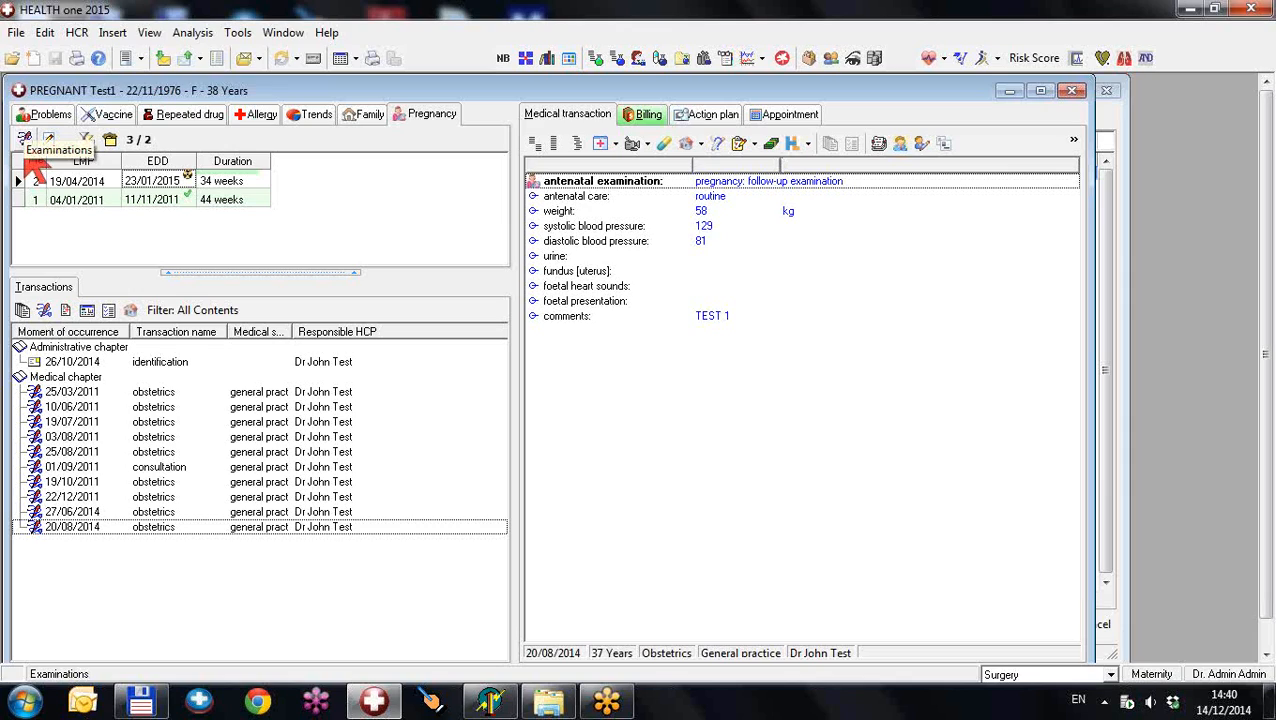
click(25, 139)
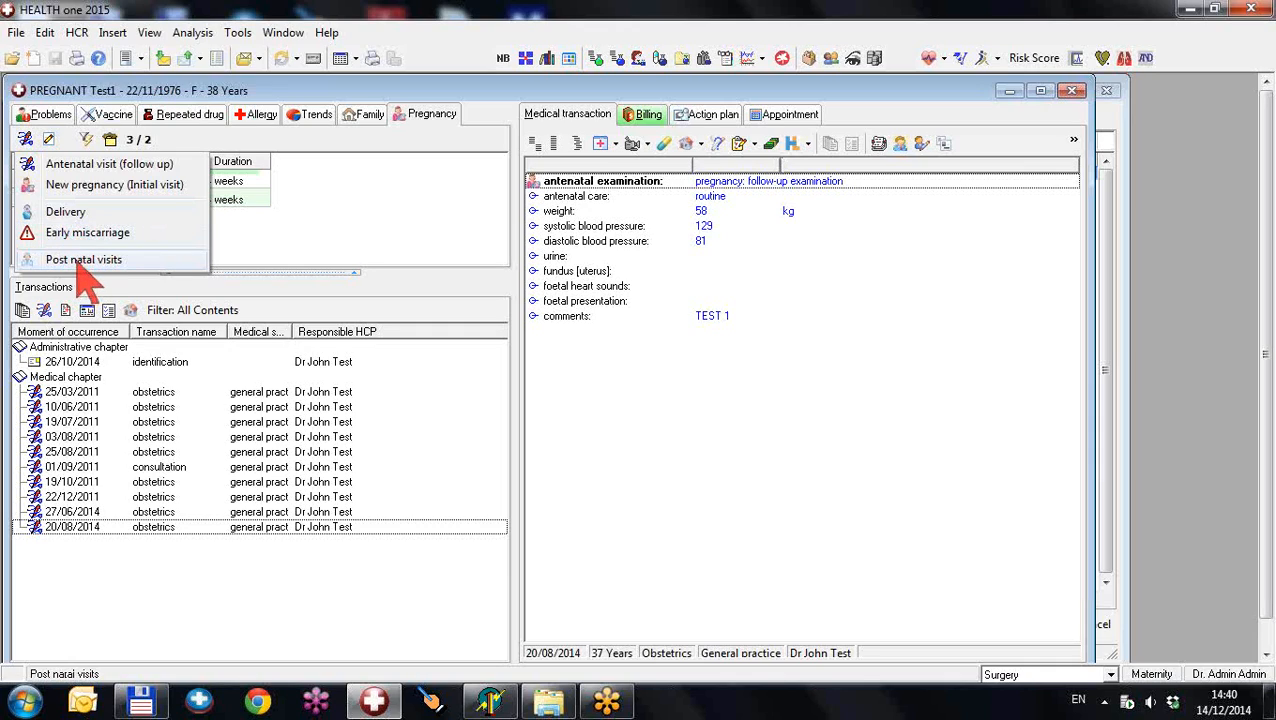
click(49, 140)
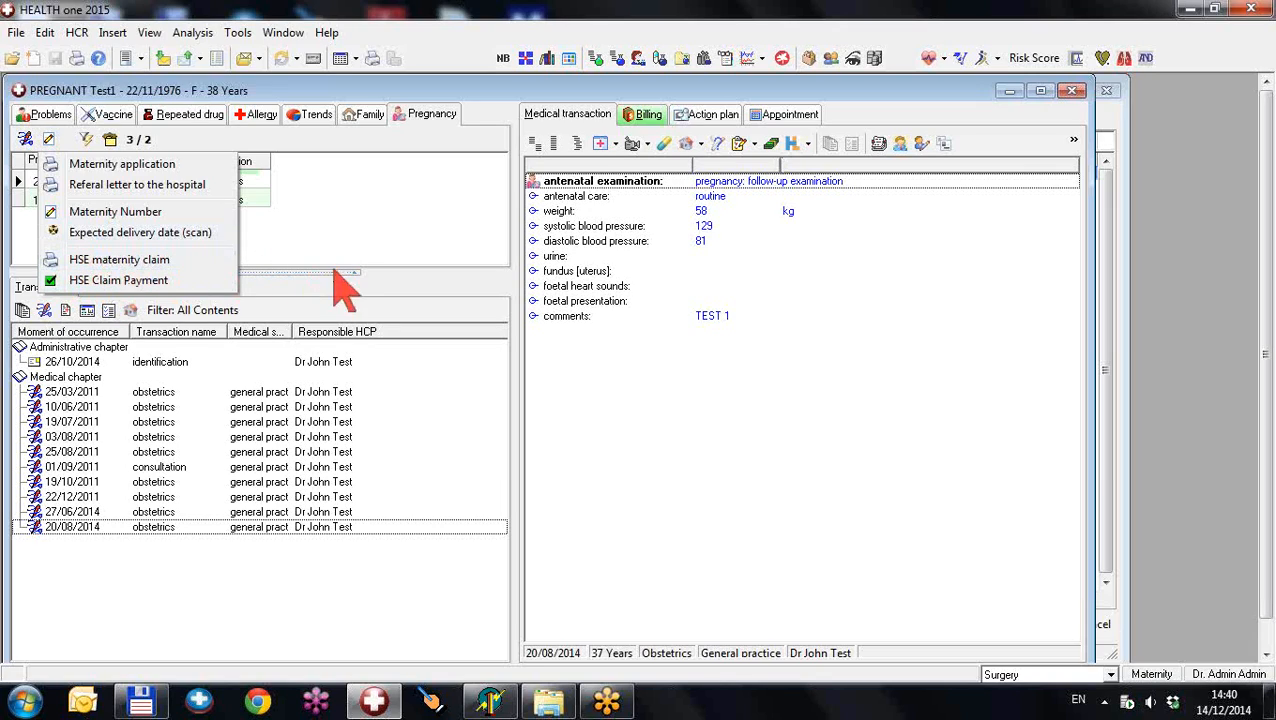
click(258, 527)
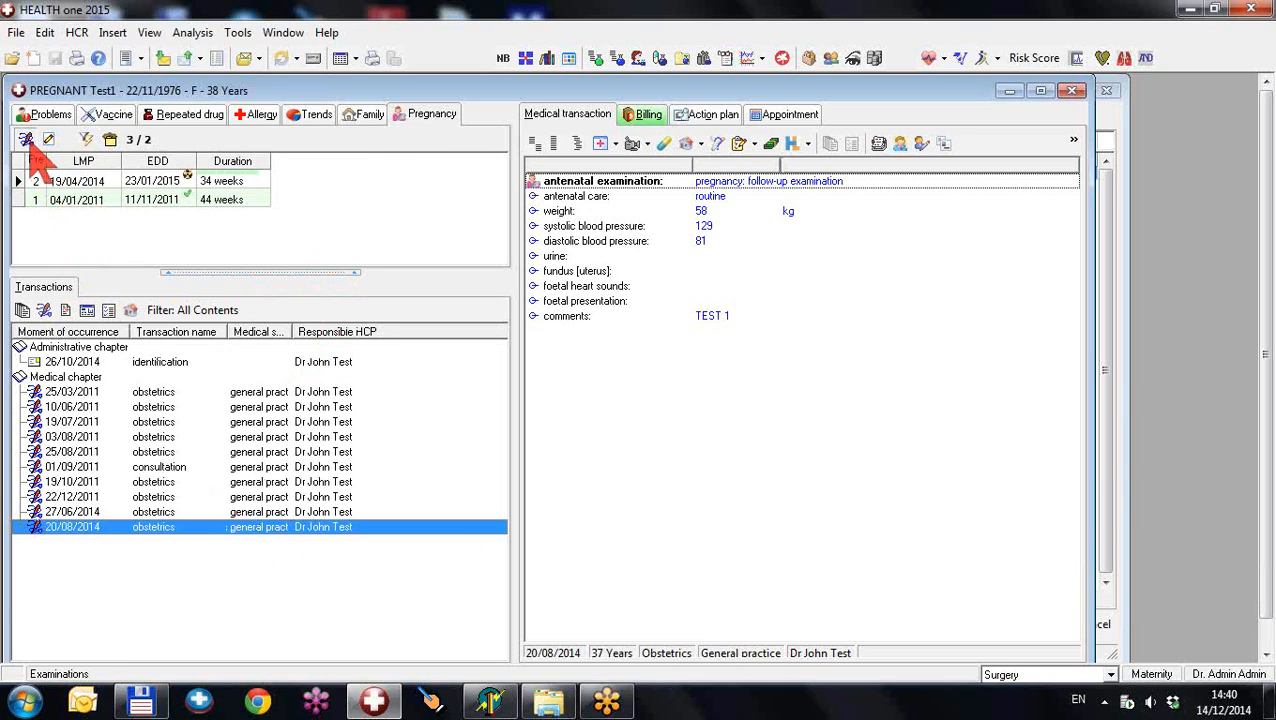
Step: Start an antenatal follow-up visit for the current pregnancy and set the mother's weight to 62
click(25, 140)
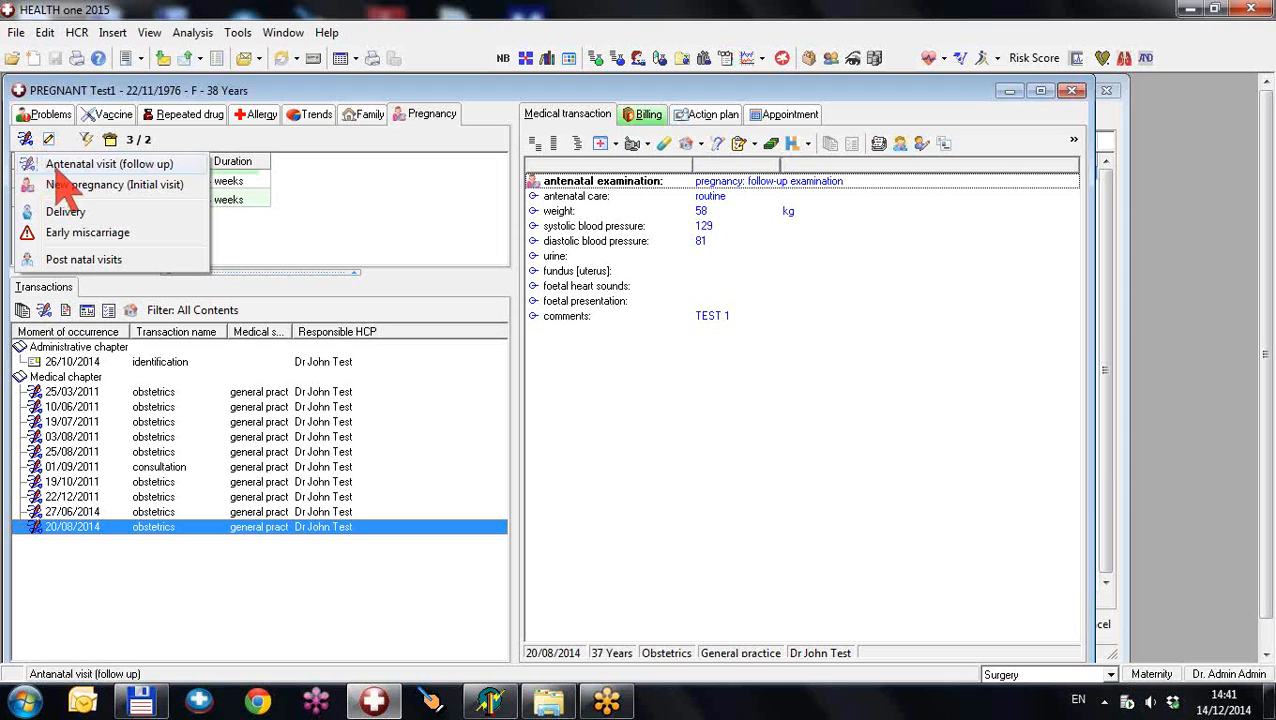
click(60, 165)
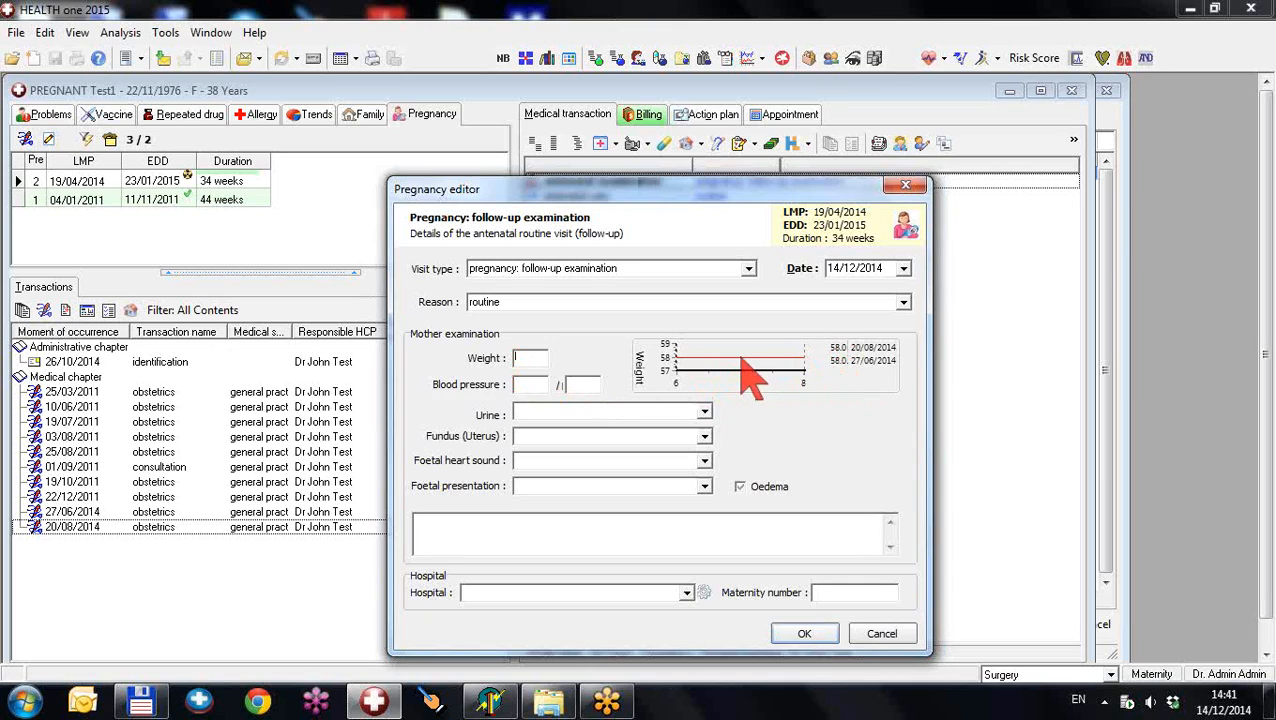
click(538, 360)
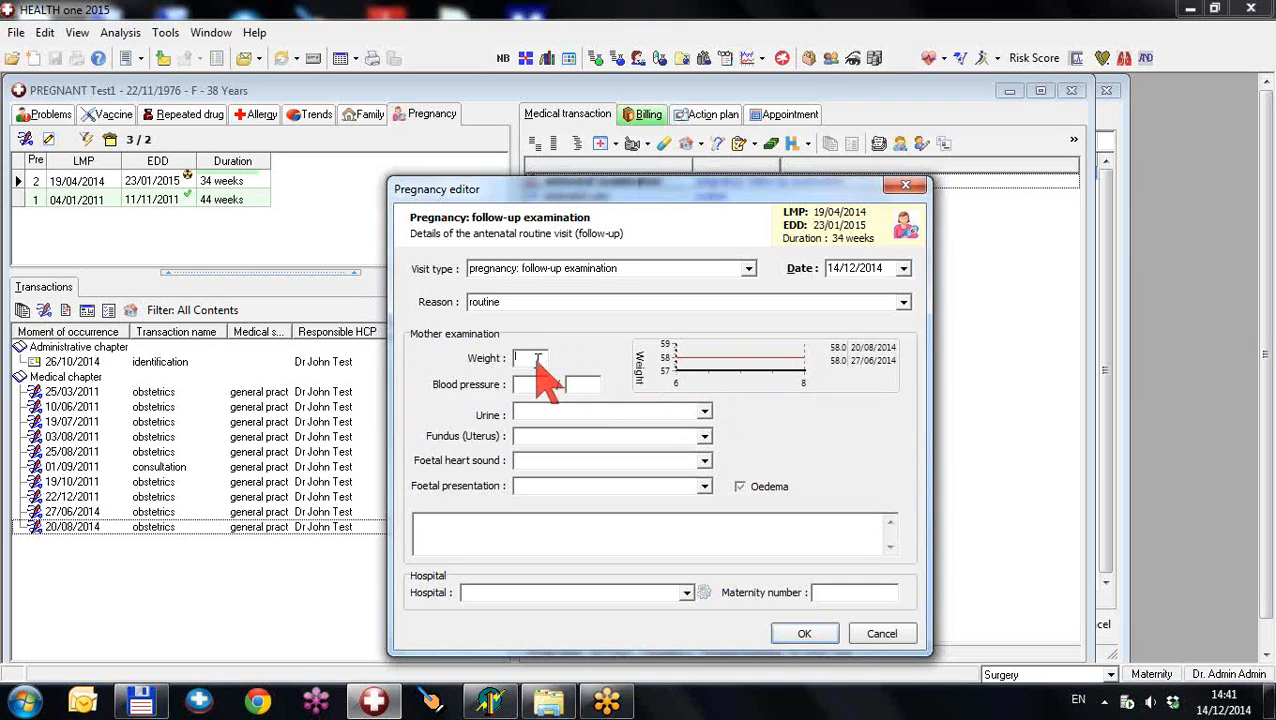
text(62)
Step: Examine the history and graph of the patient's systolic blood pressure, and close it
click(519, 390)
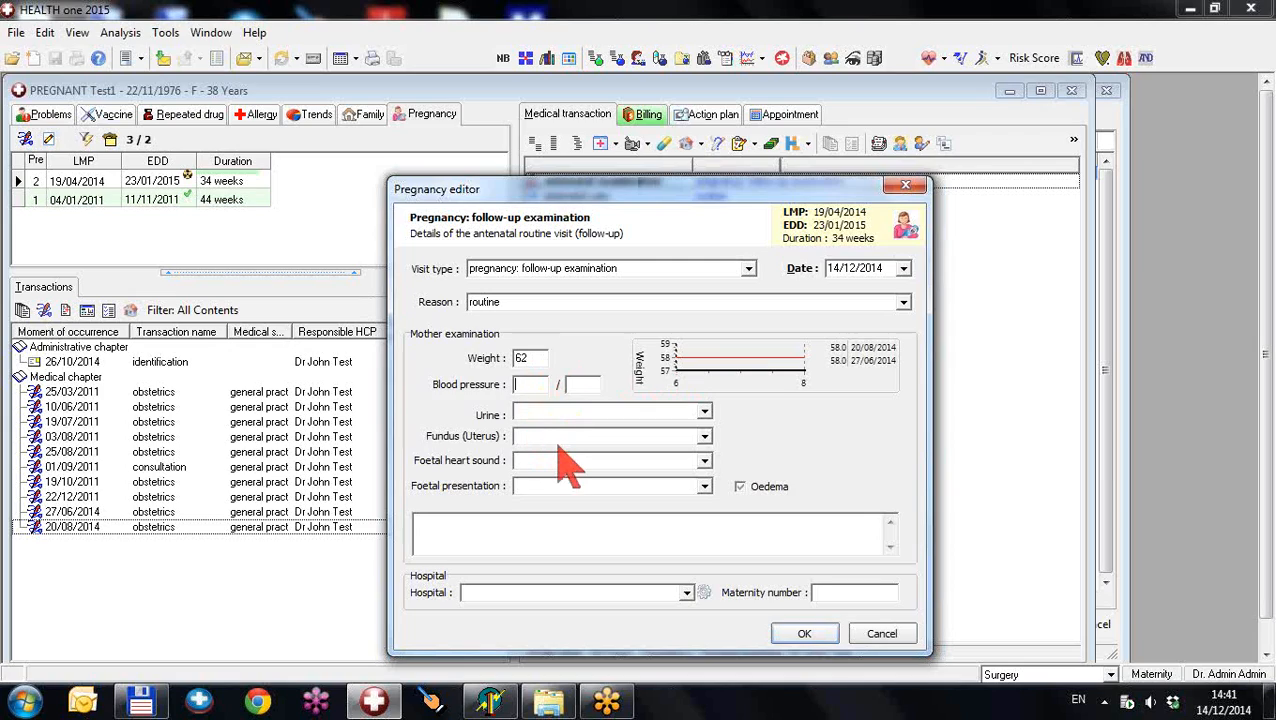
double_click(525, 385)
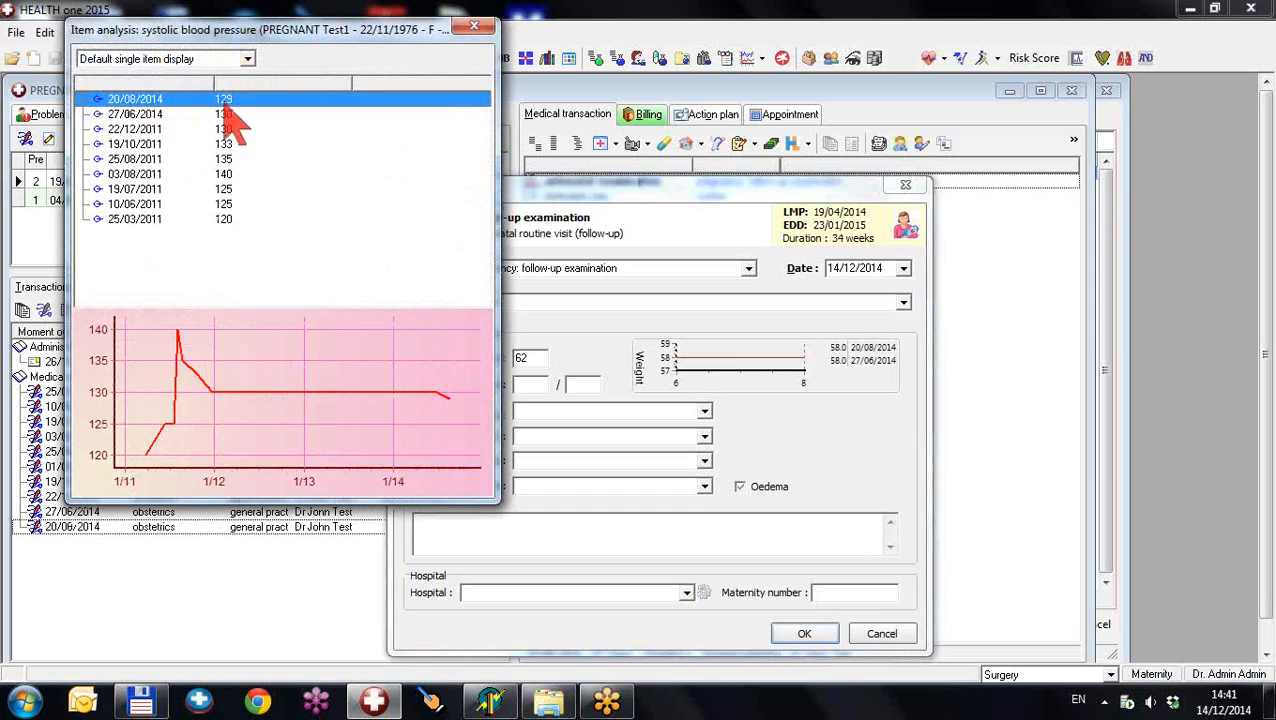
click(474, 26)
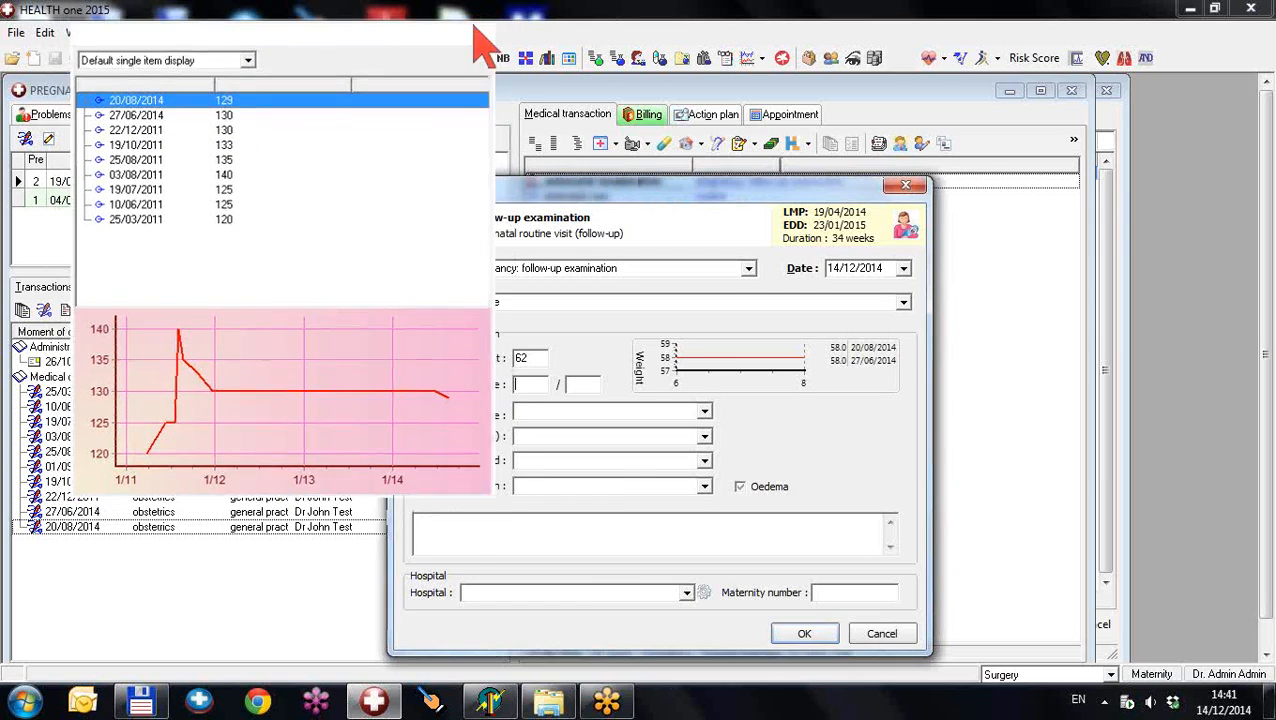
Step: Record a blood pressure of 120/68 and a negative urine result for the follow-up visit
click(534, 386)
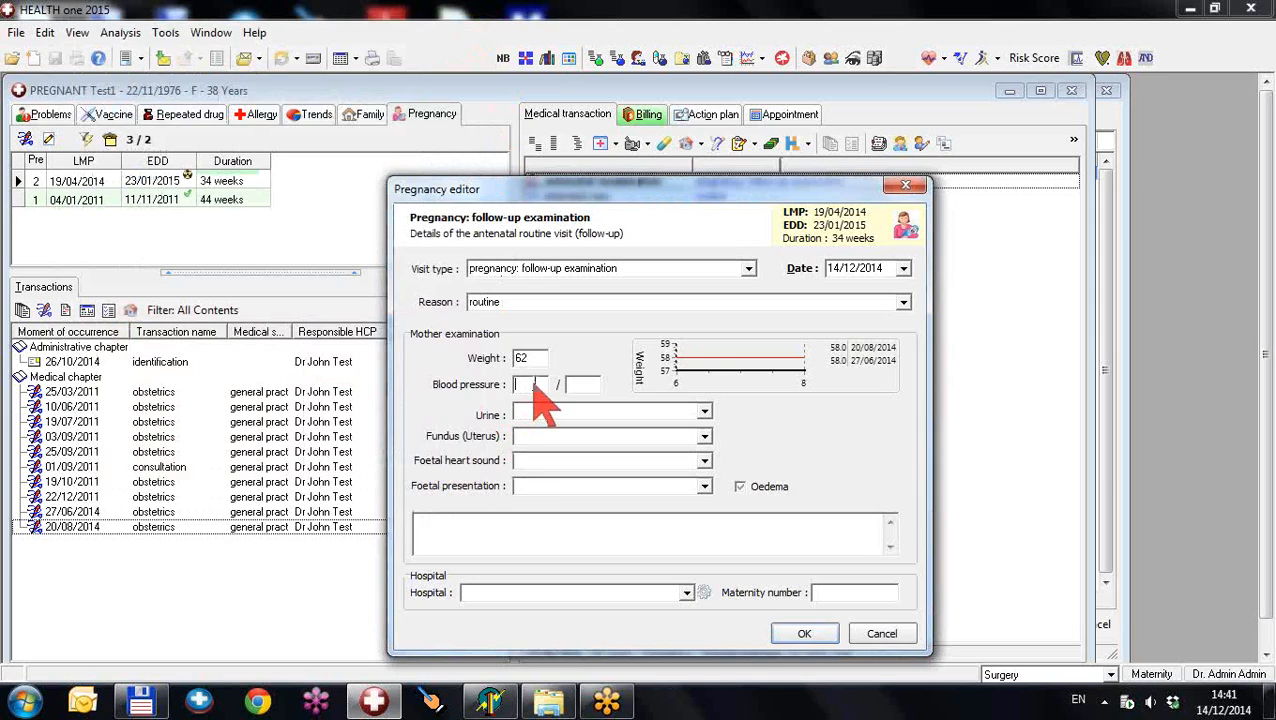
text(120 / )
text(68)
key(Tab)
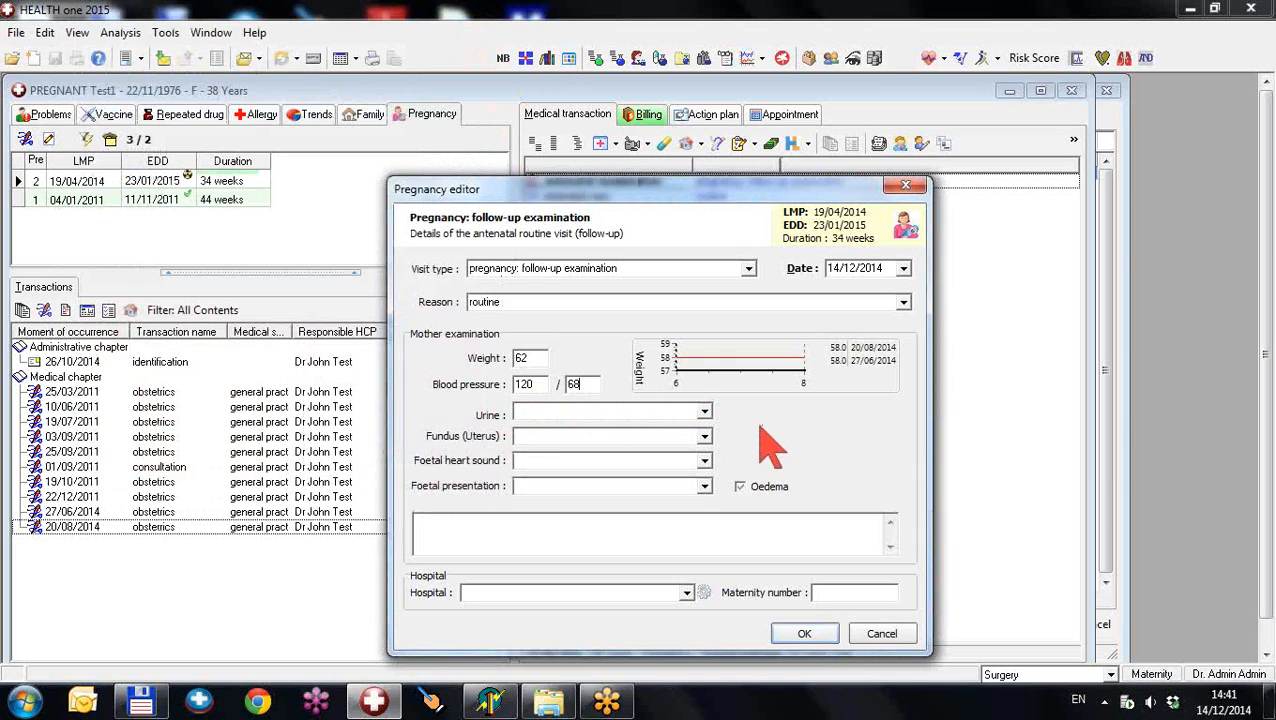
key(Down)
key(Tab)
Step: Set the fundus (uterus) value to 34 in the follow-up examination
click(705, 437)
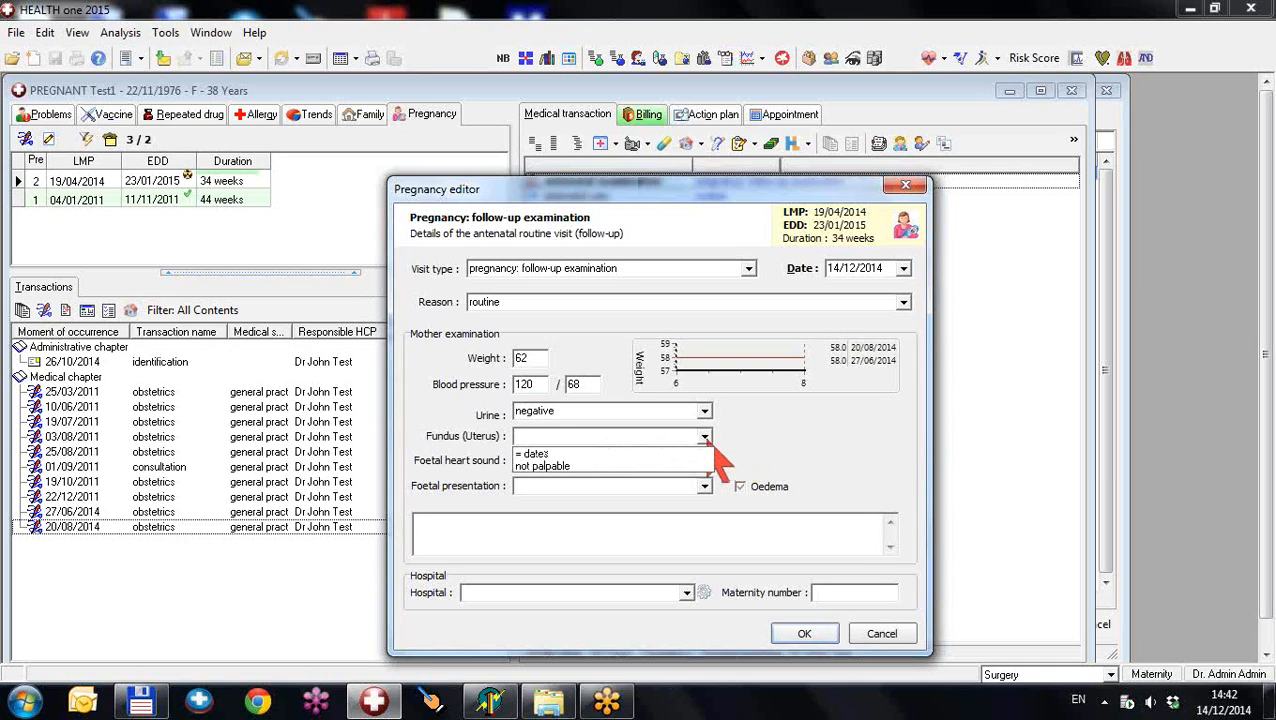
click(600, 434)
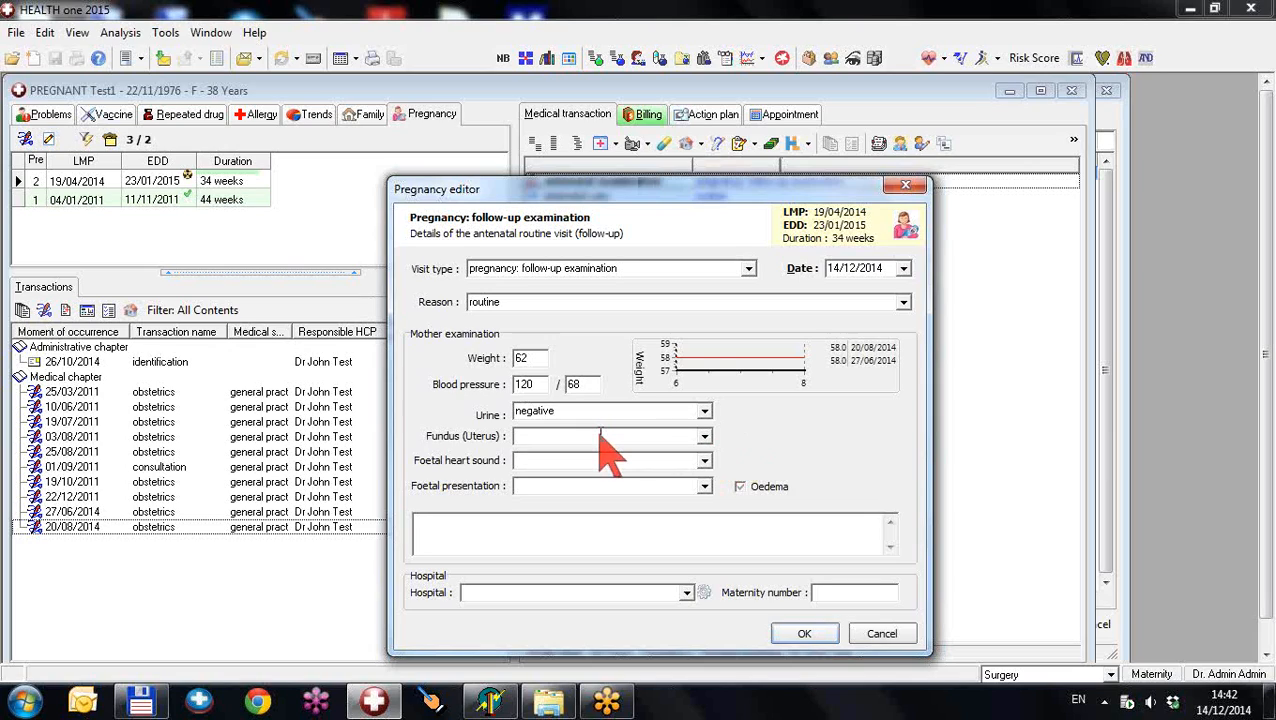
text(28)
key(BackSpace)
key(BackSpace)
text(34)
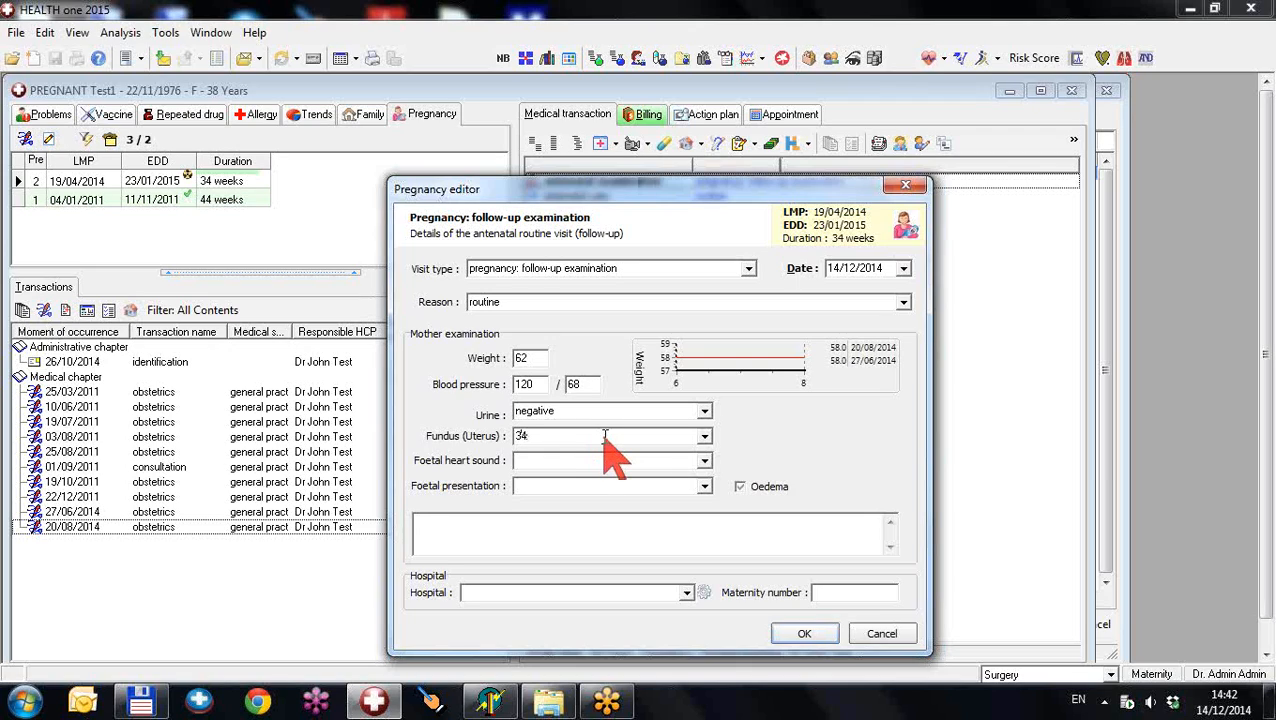
Step: Set foetal heart sound to yes and foetal presentation to cephalic presentation, with the comment "well"
key(Down)
key(Tab)
key(Down)
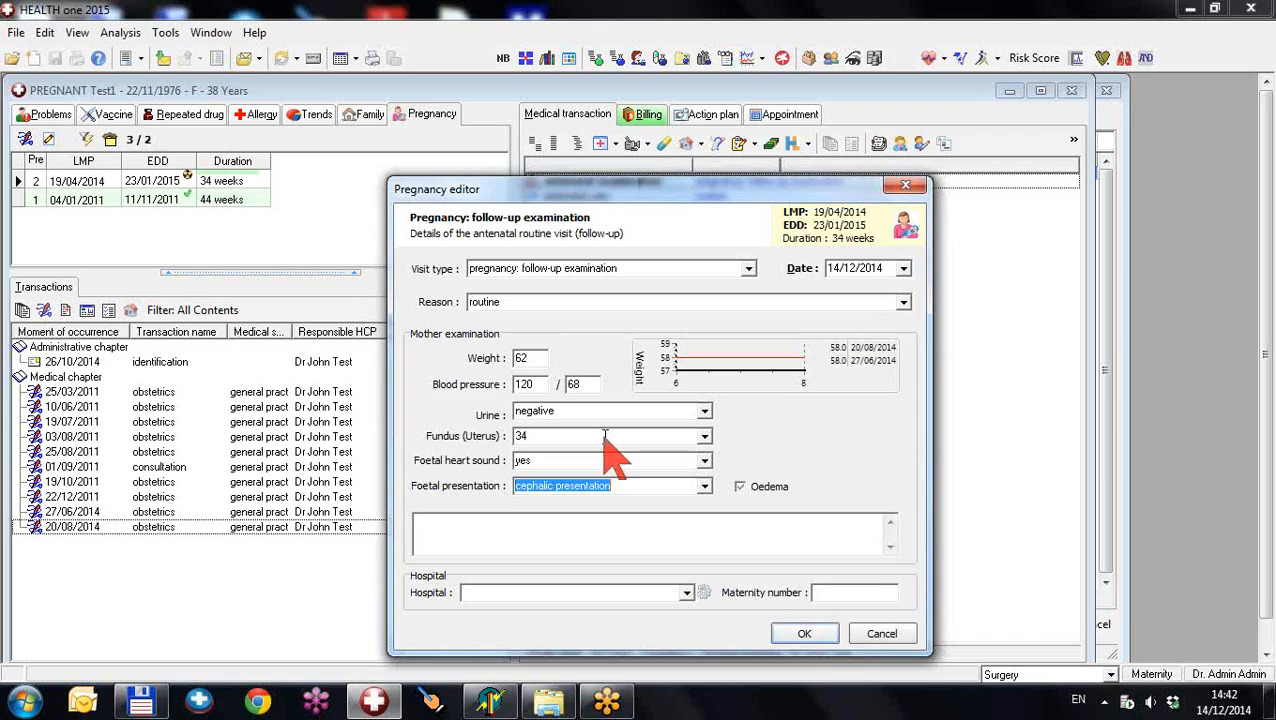
click(458, 522)
text(well)
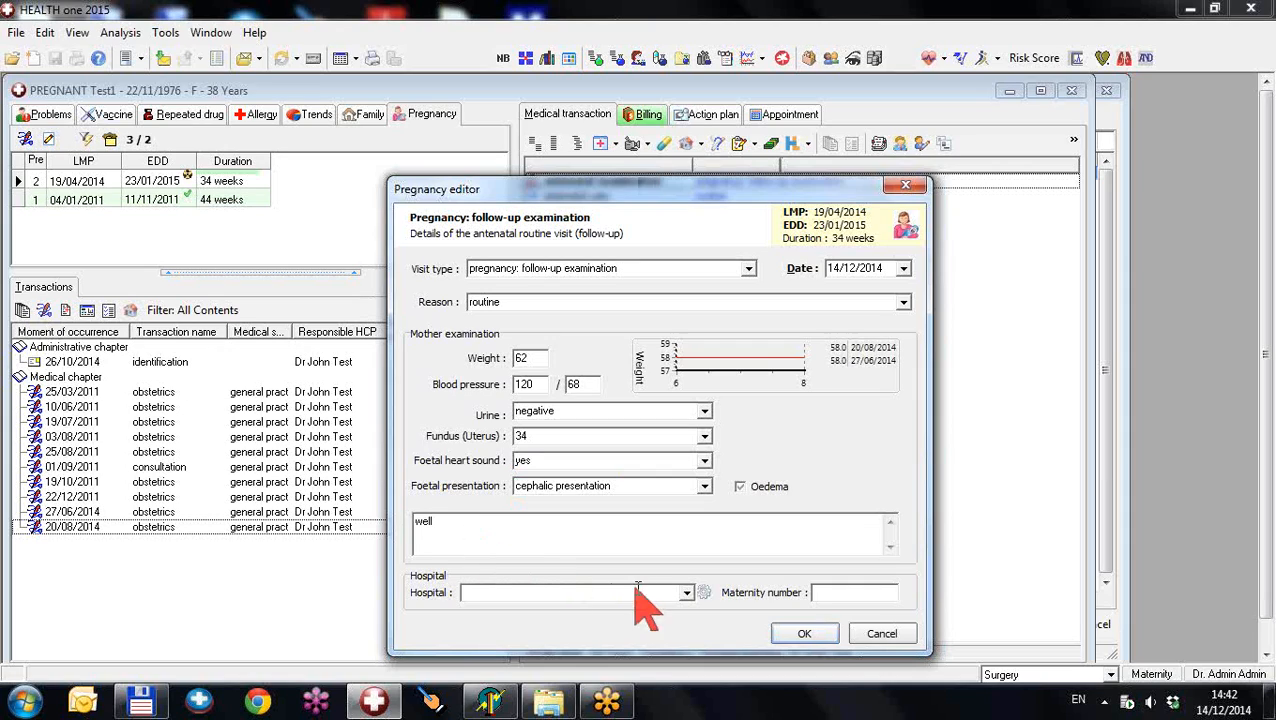
Step: Choose CUMH as the hospital, look at the hospital address list without changing it, and save the follow-up visit
click(687, 594)
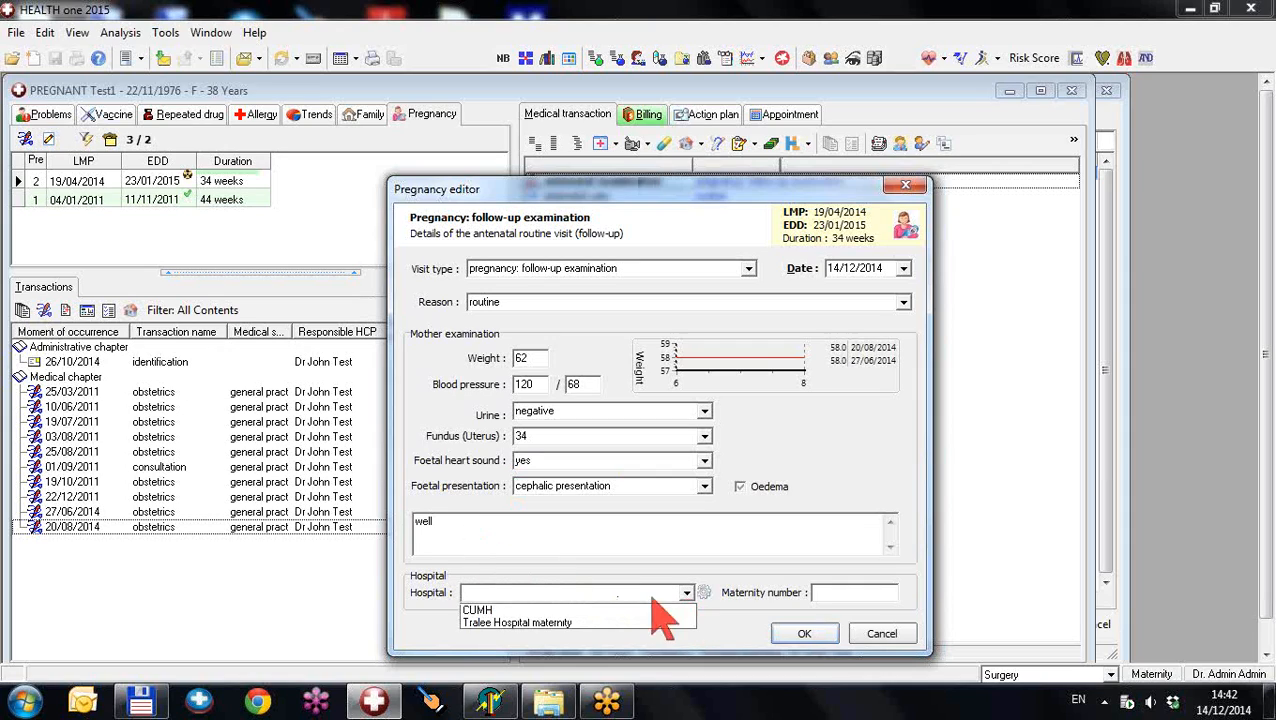
click(504, 610)
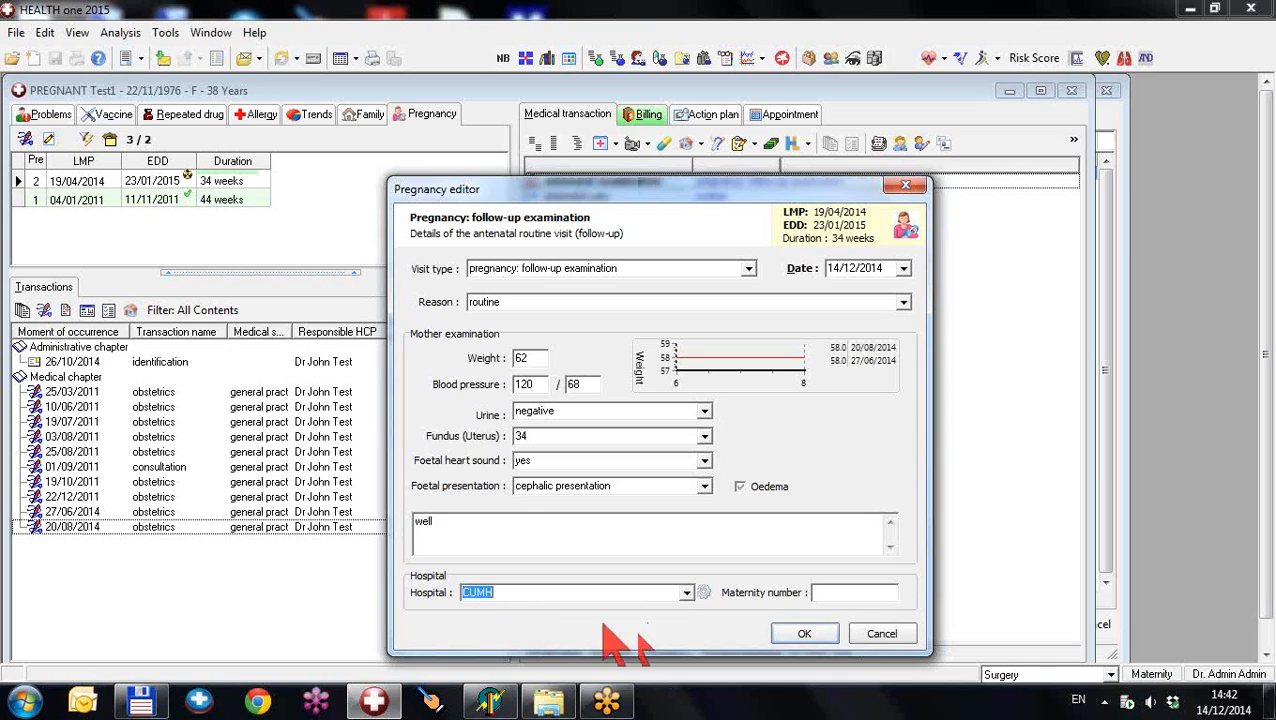
click(706, 593)
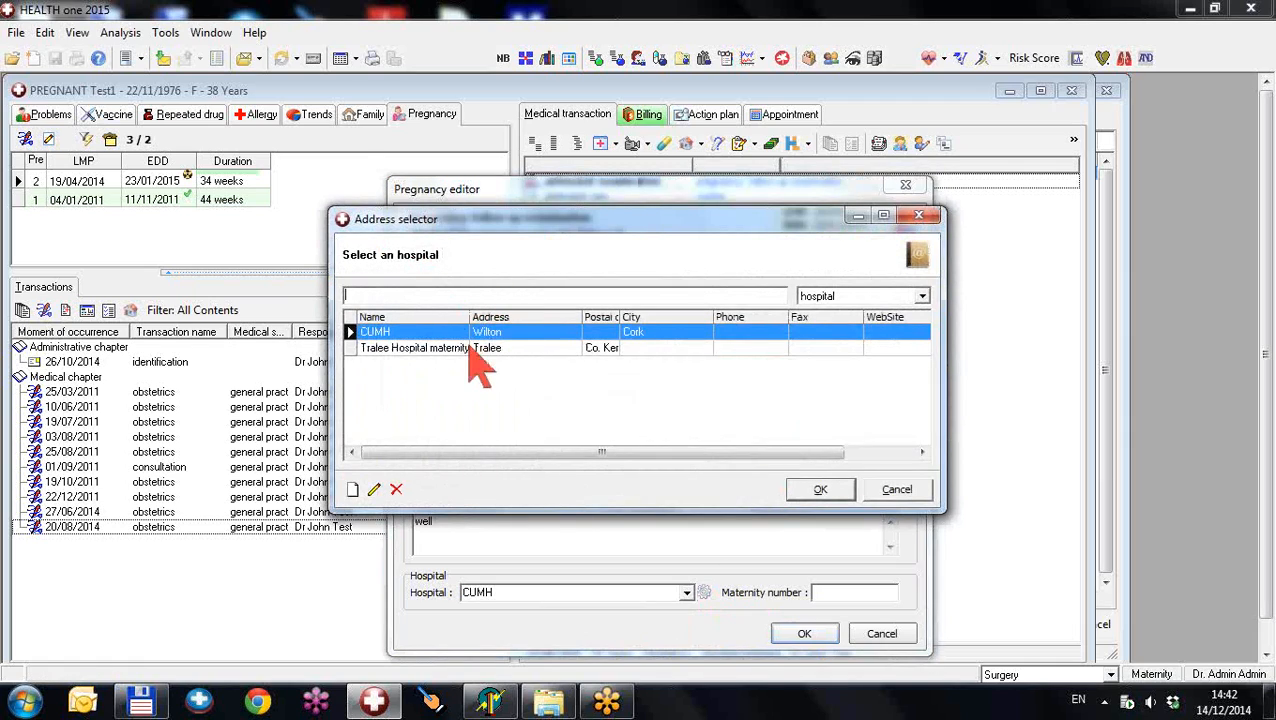
click(897, 489)
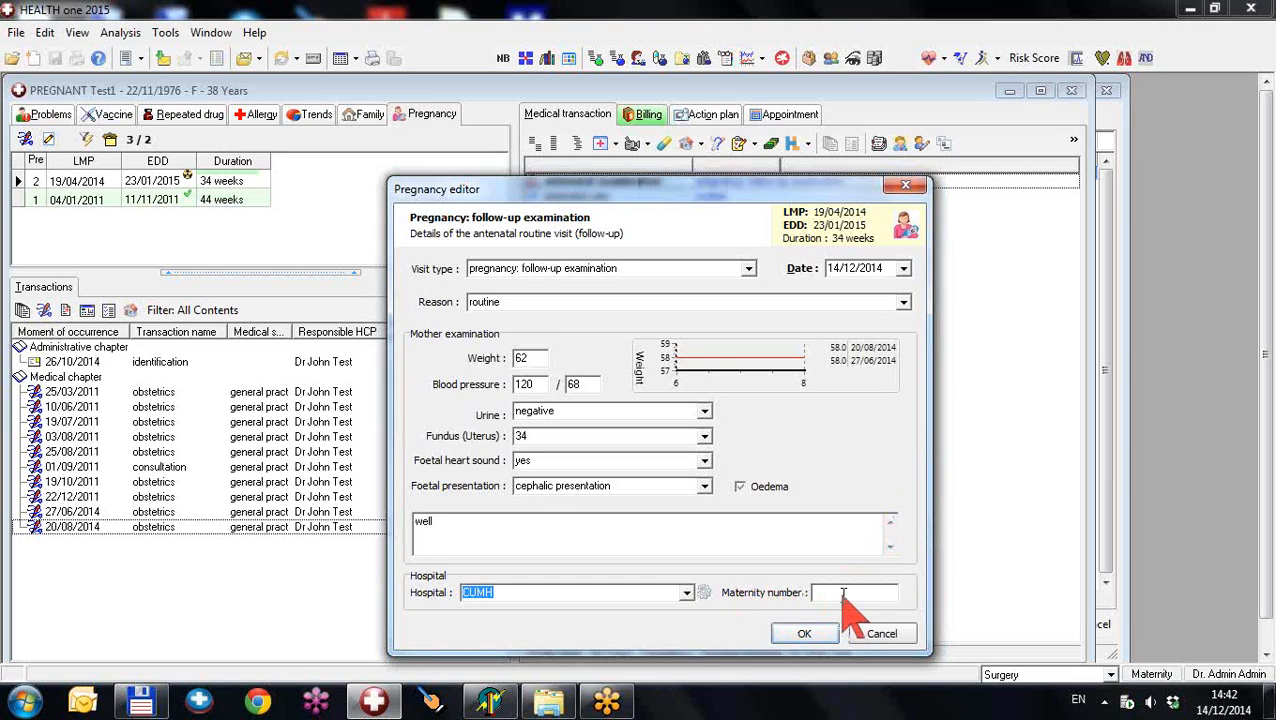
click(805, 634)
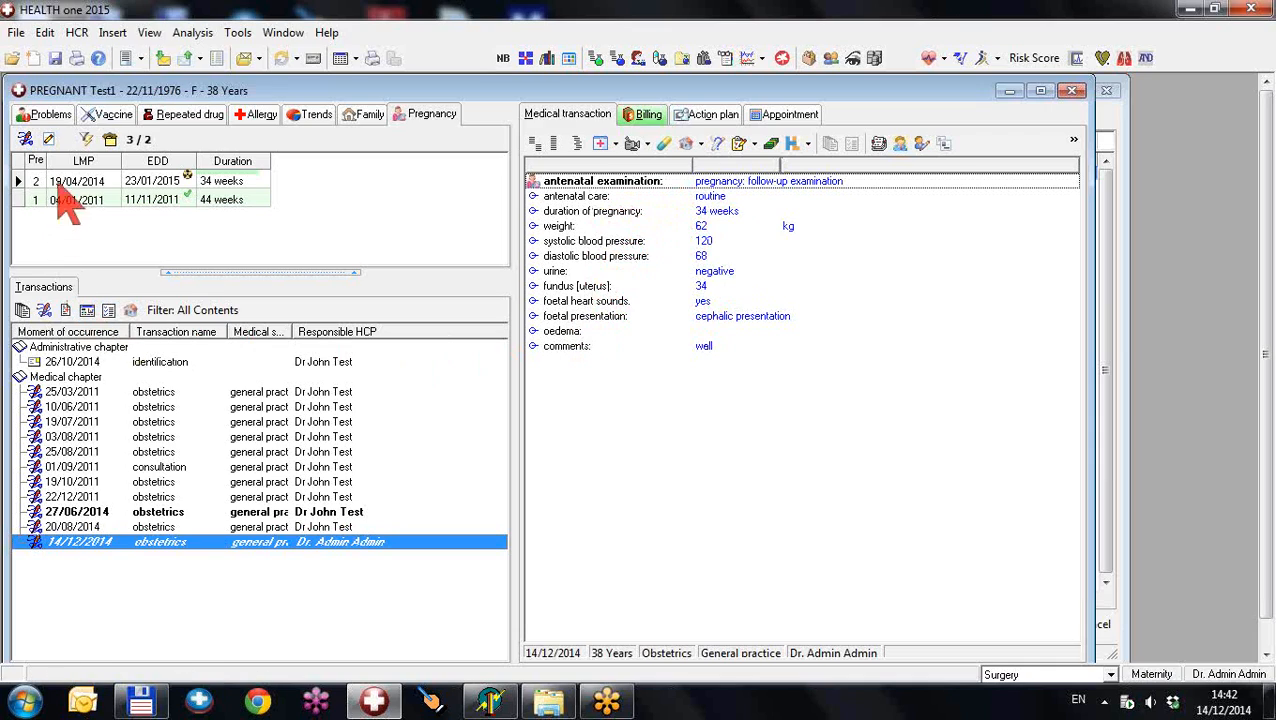
Step: Generate the maternity application for the current pregnancy, review the form preview, and record it as sent on 14/12/2014
click(48, 139)
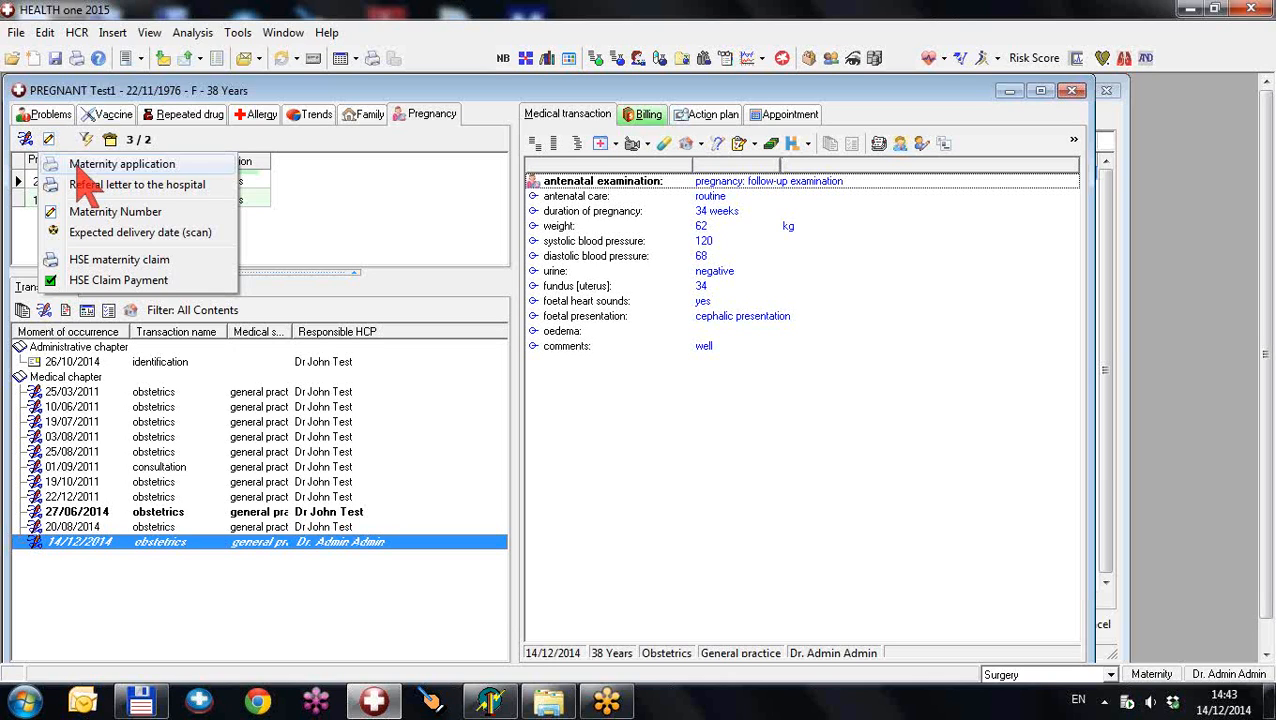
click(80, 166)
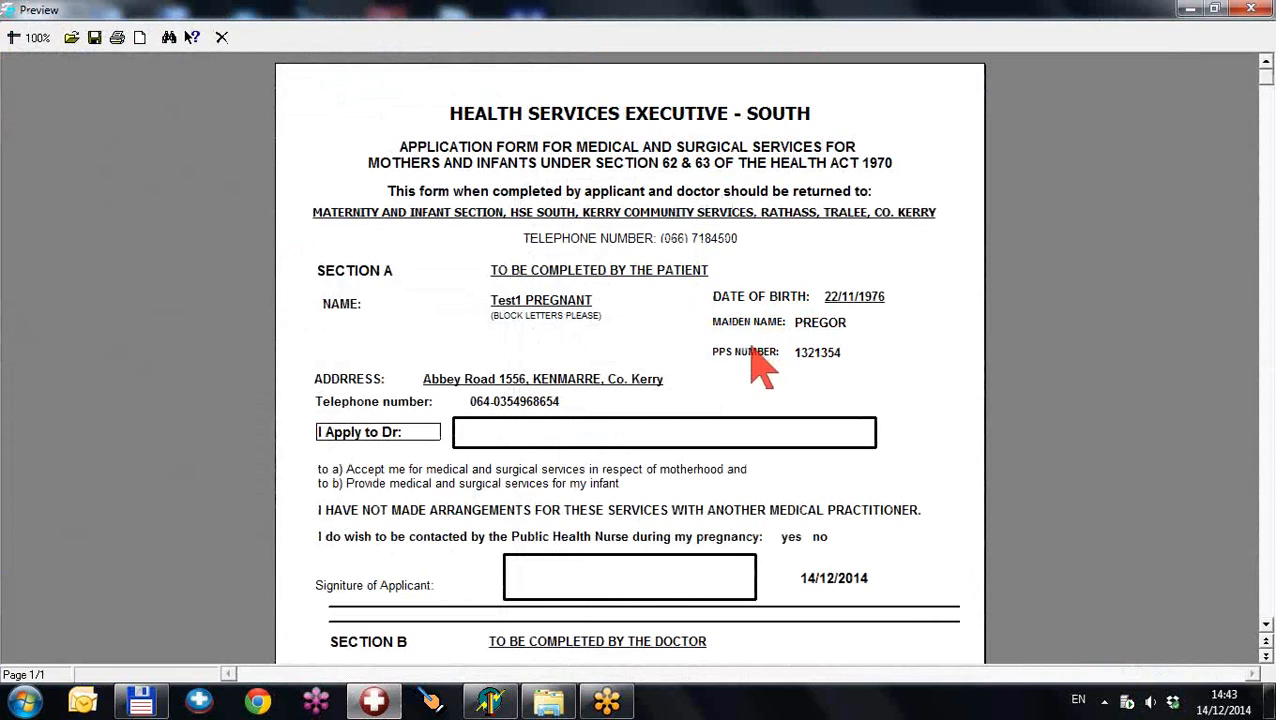
scroll(760, 367, down, 5)
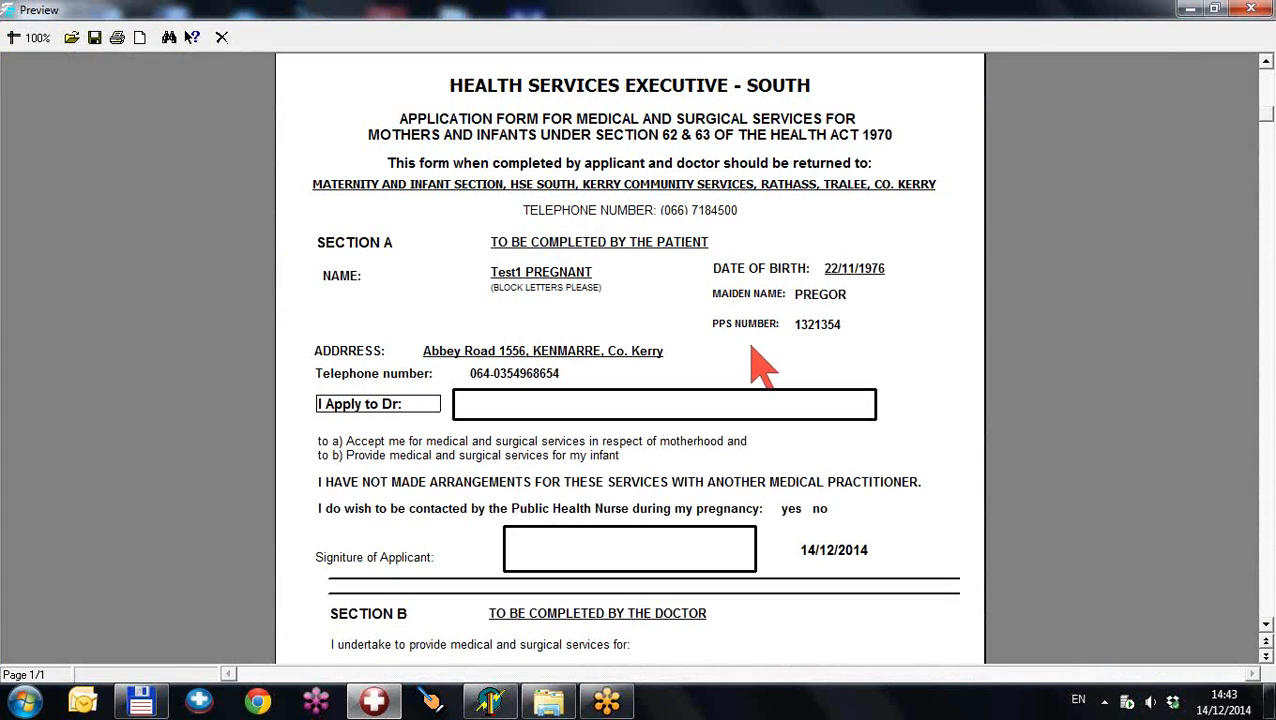
scroll(760, 367, down, 1)
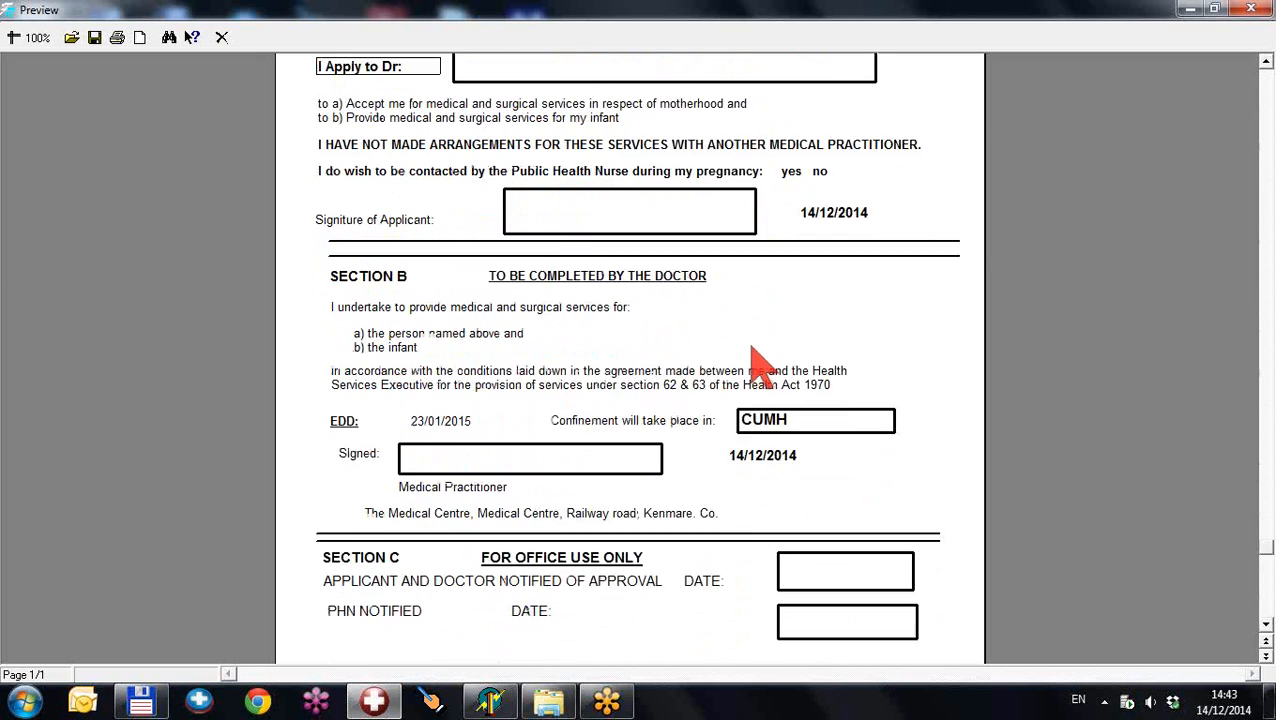
scroll(760, 367, up, 5)
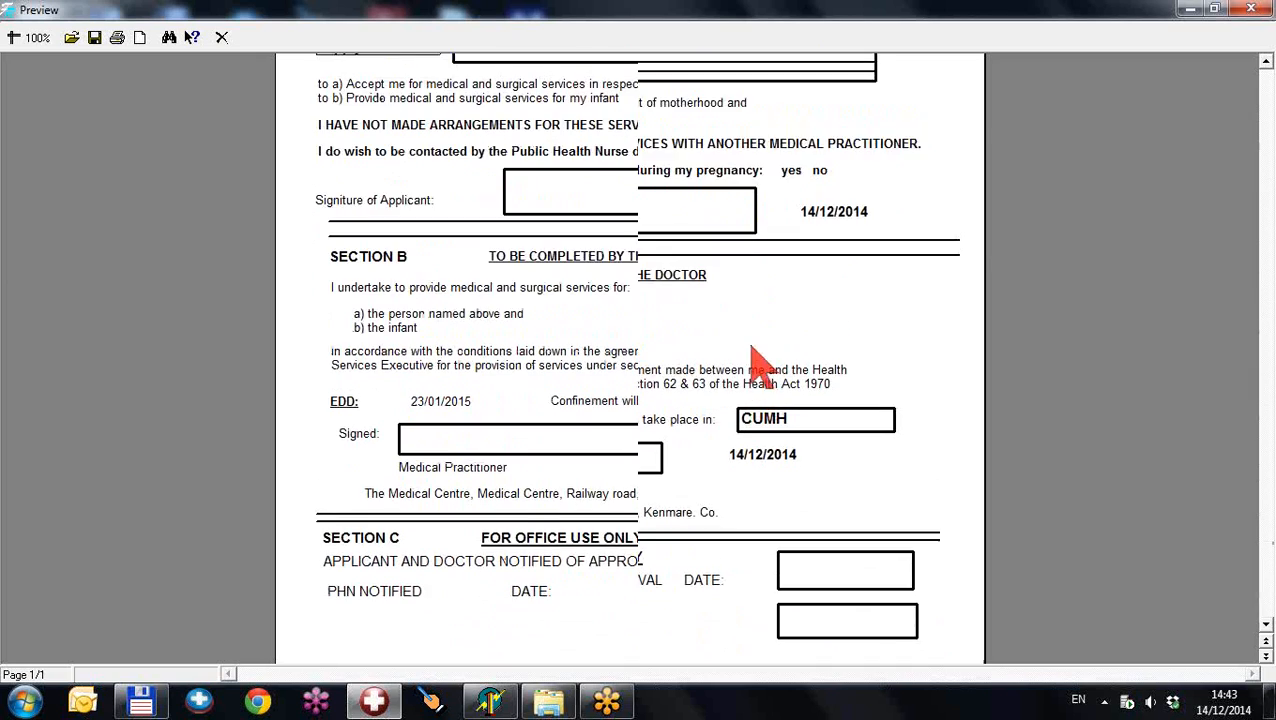
scroll(760, 367, up, 1)
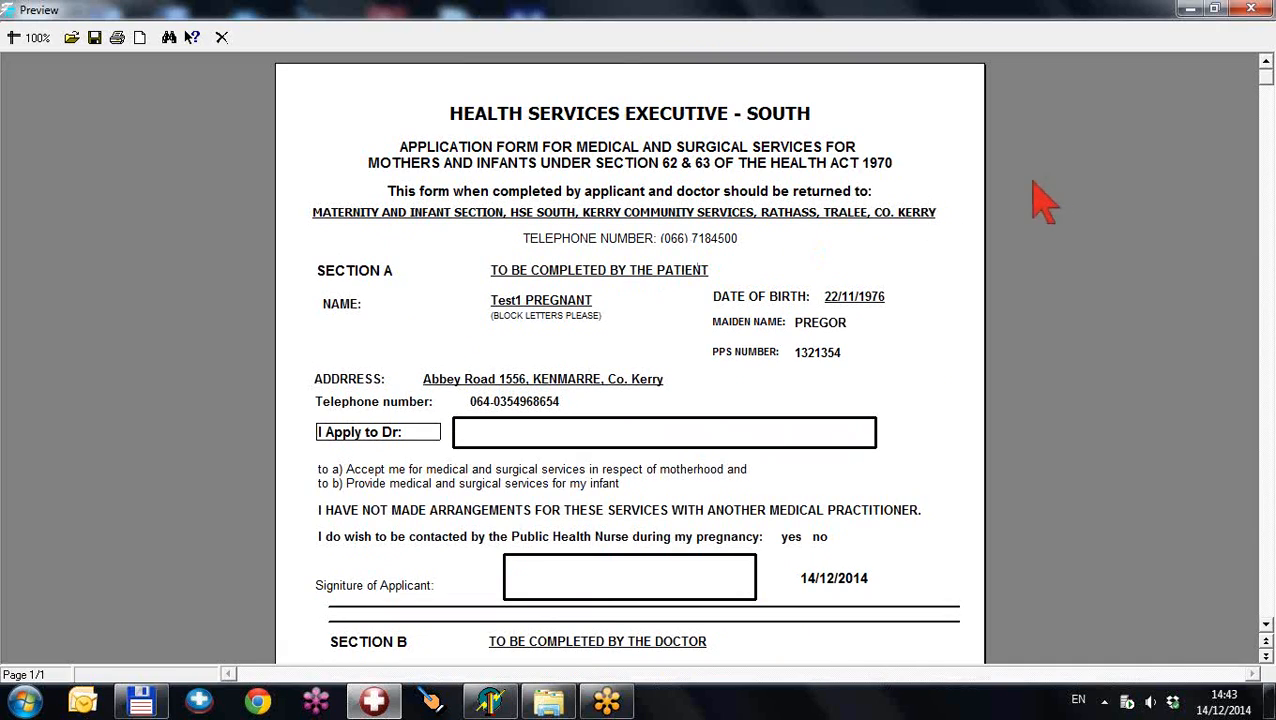
click(1250, 10)
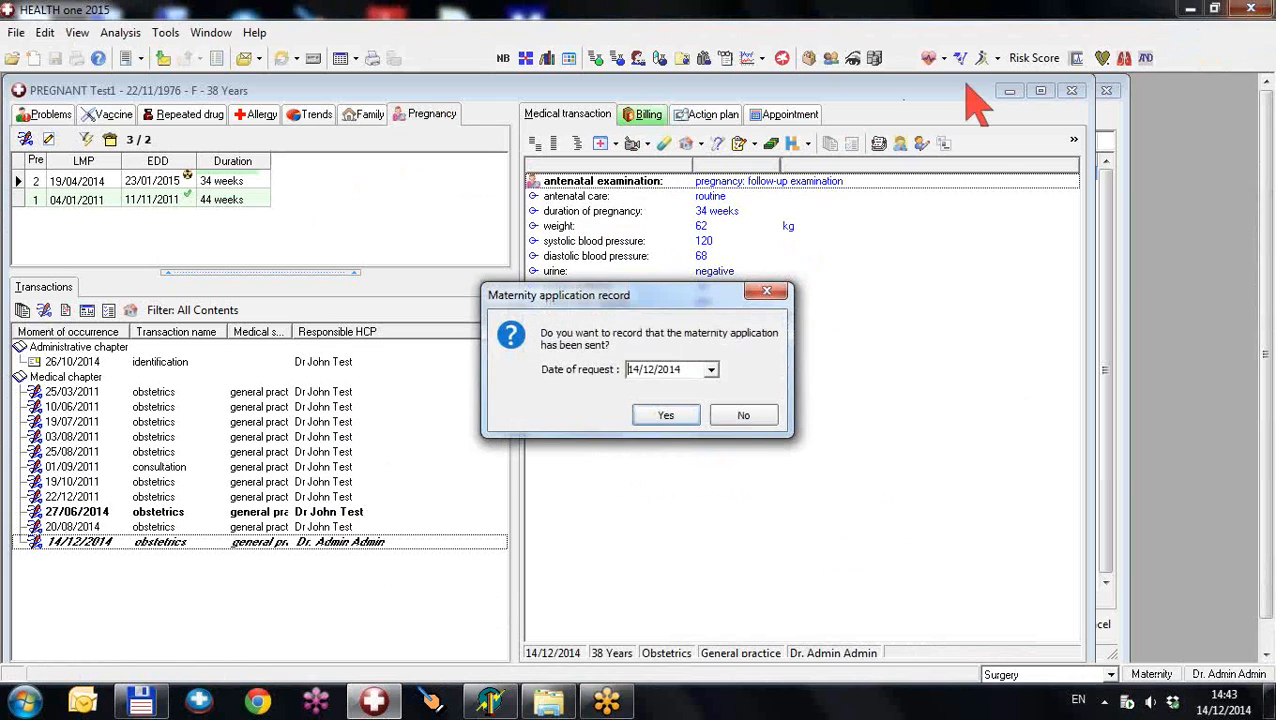
click(664, 416)
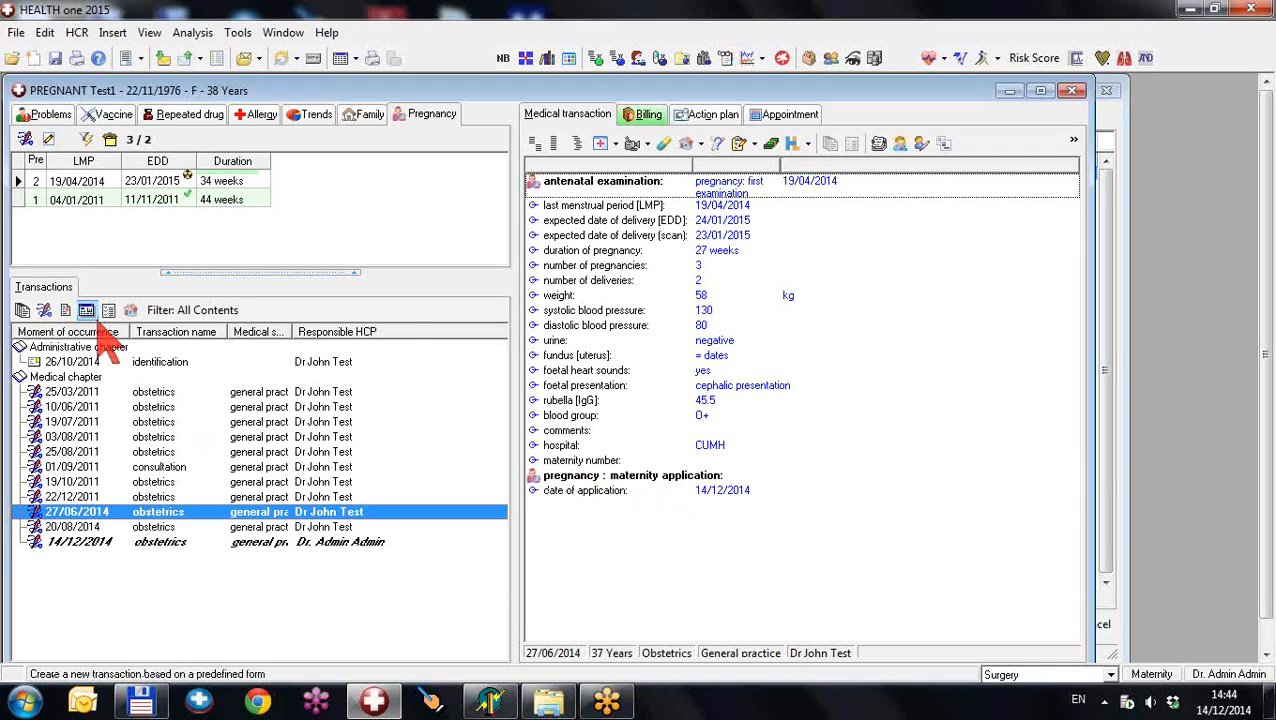
Step: Generate the hospital referral letter from the 14/12/2014 obstetrics visit, read through its preview and close it
click(160, 541)
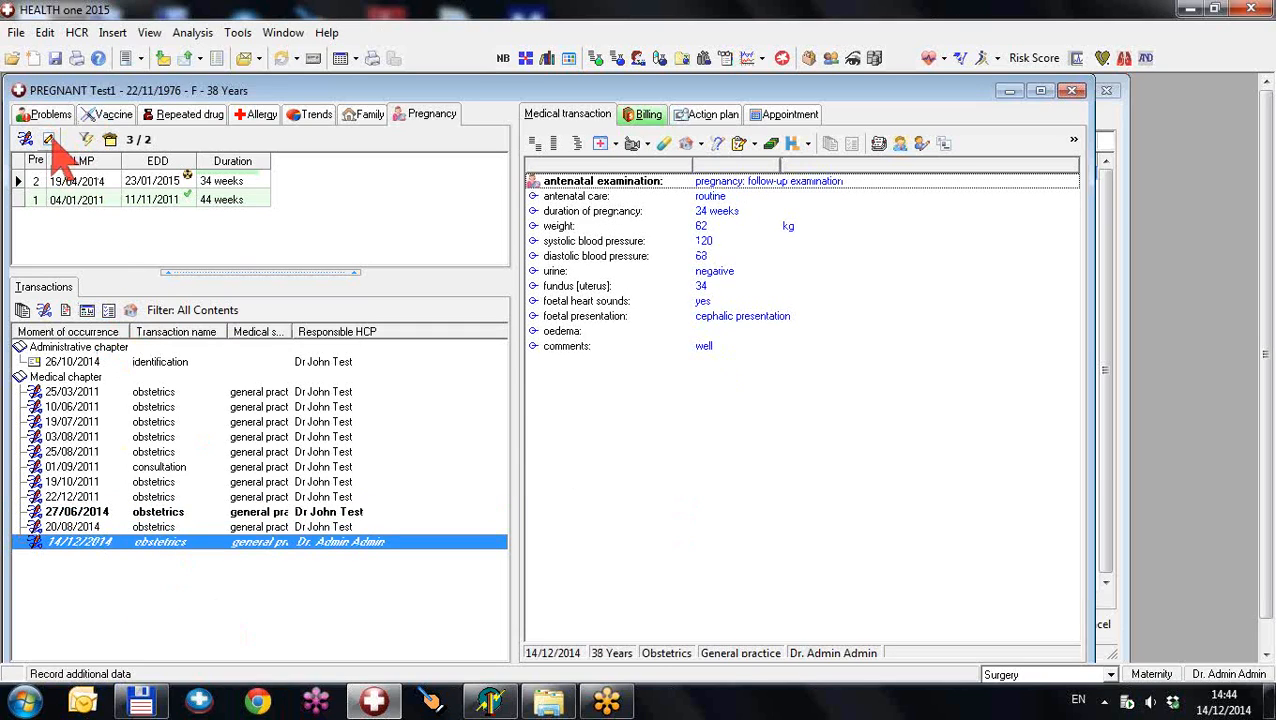
click(50, 140)
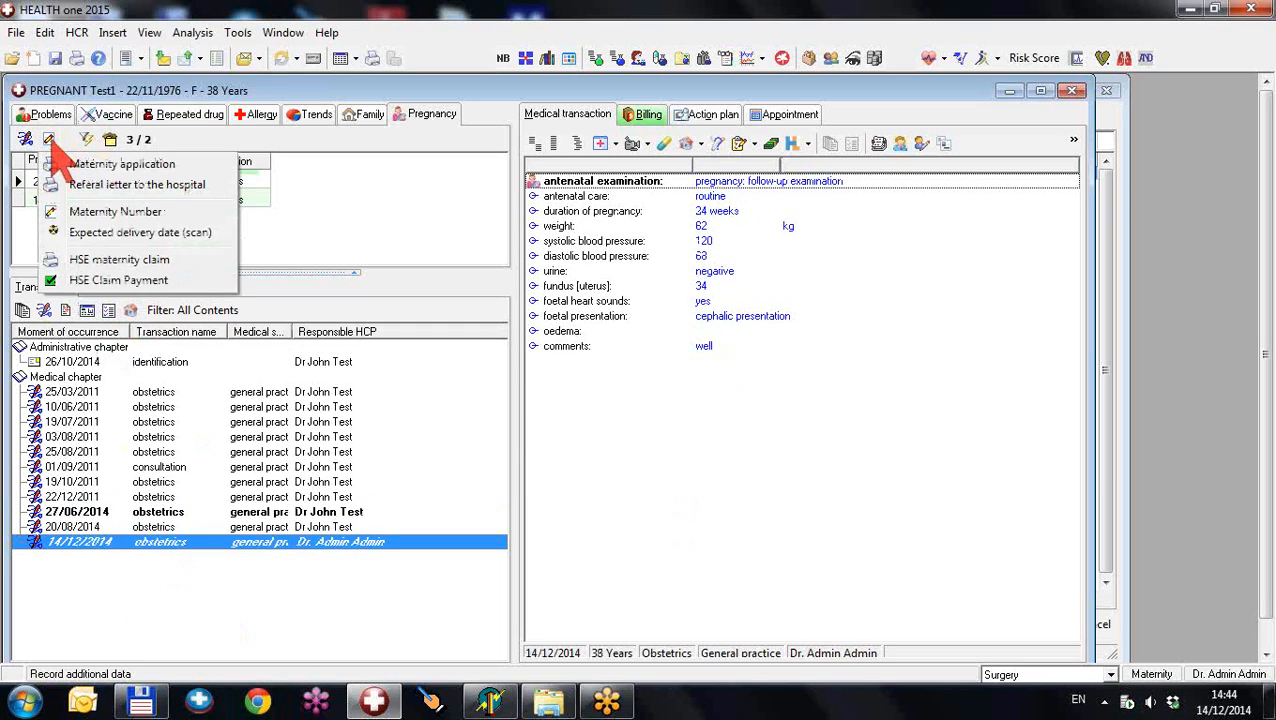
click(107, 186)
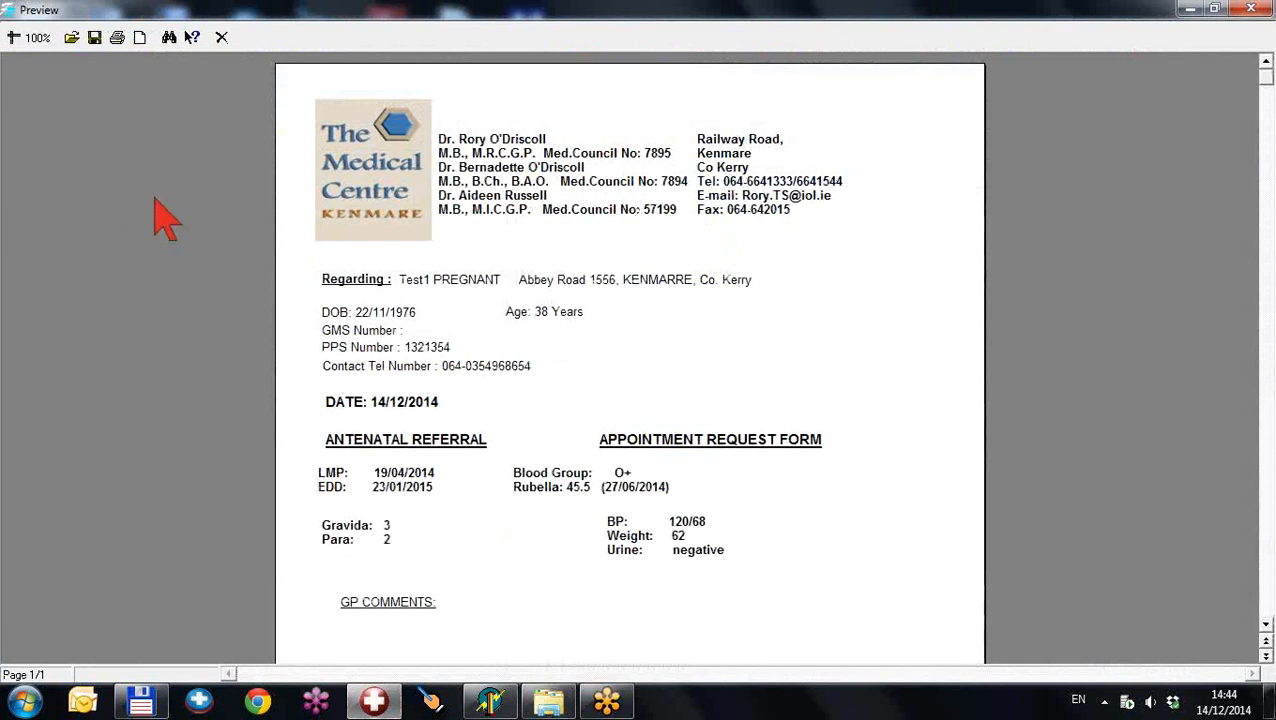
scroll(590, 270, down, 5)
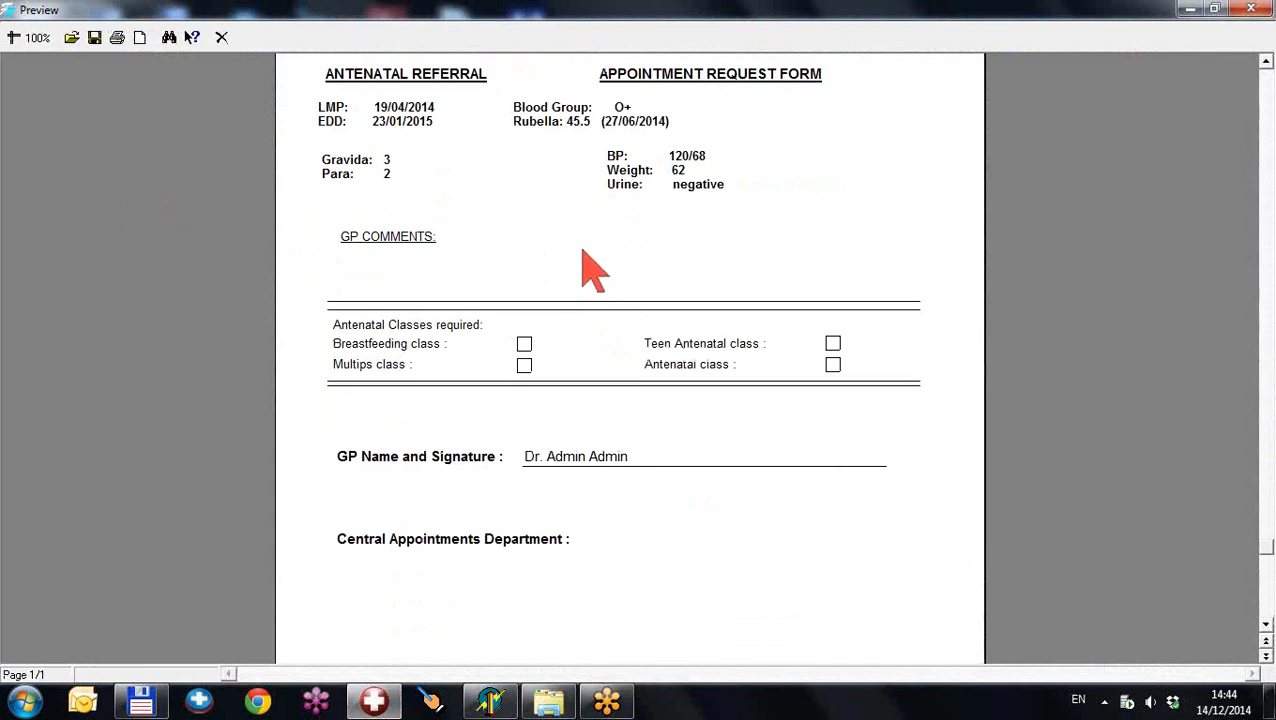
scroll(590, 268, up, 1)
scroll(591, 268, up, 5)
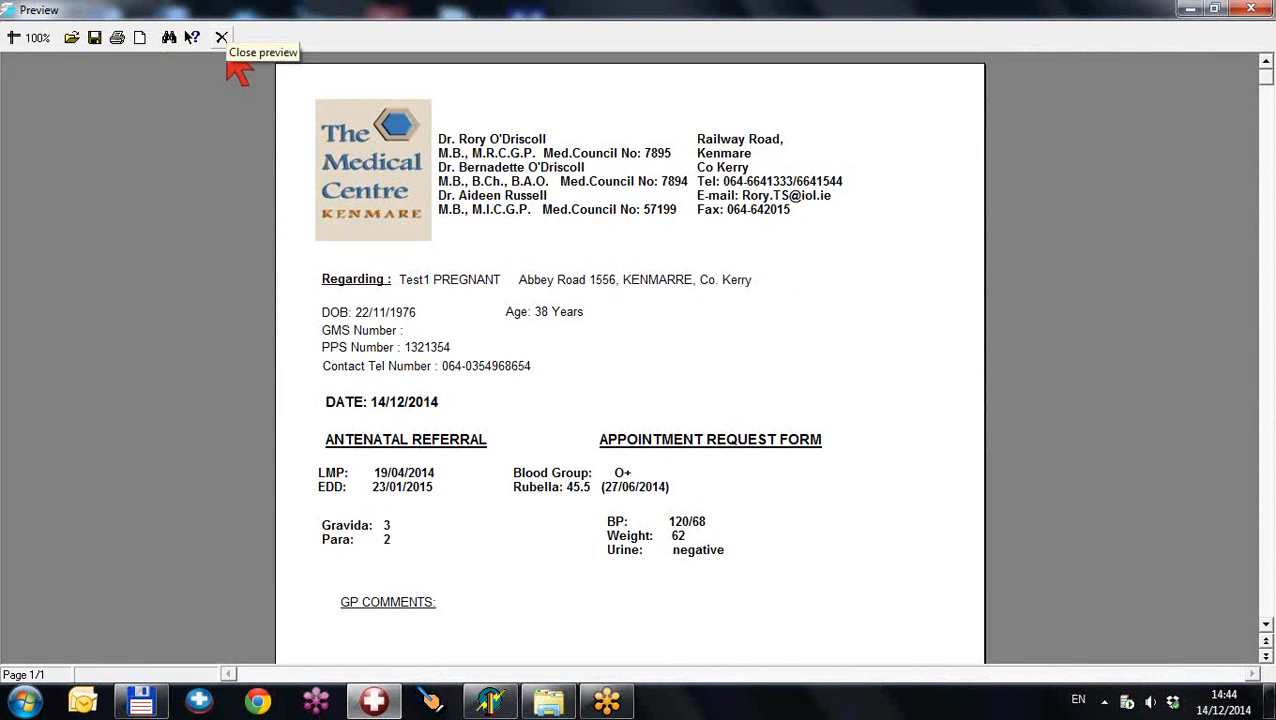
click(1251, 12)
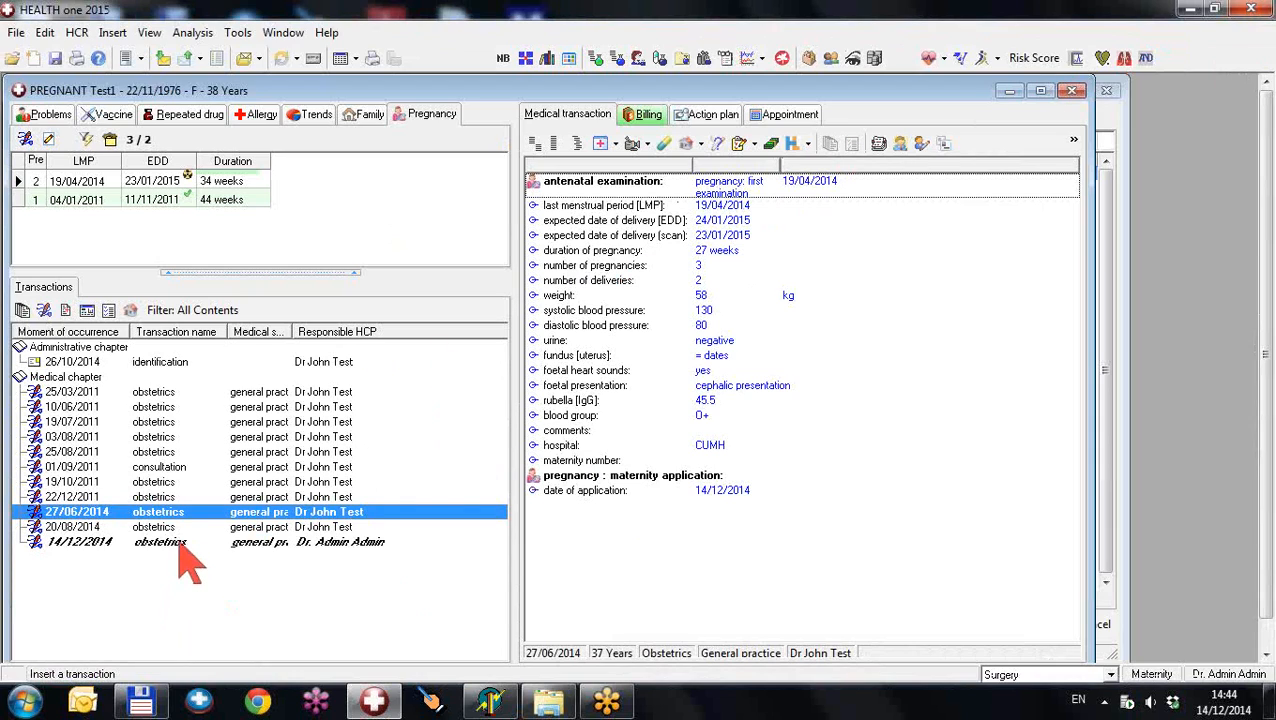
Step: Record the patient's maternity number with 14/12/2014 as the date received, and check it in the 27/06/2014 obstetrics transaction
click(180, 543)
click(48, 139)
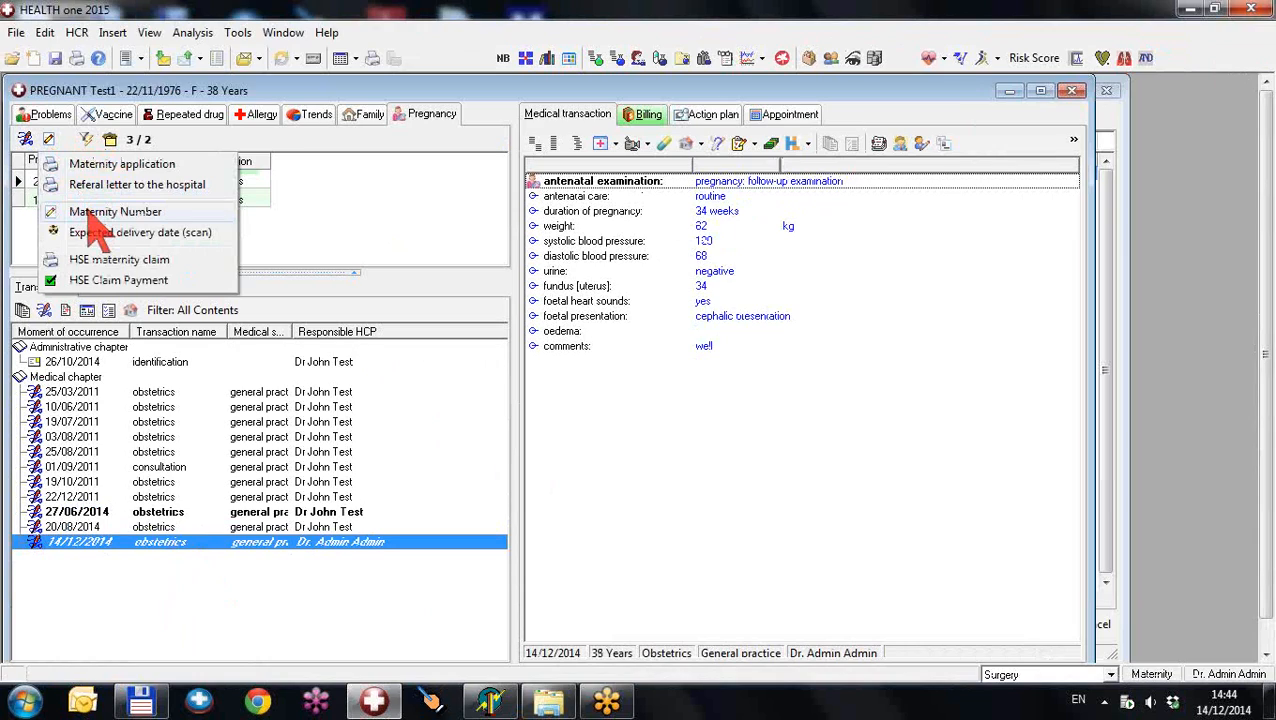
click(112, 212)
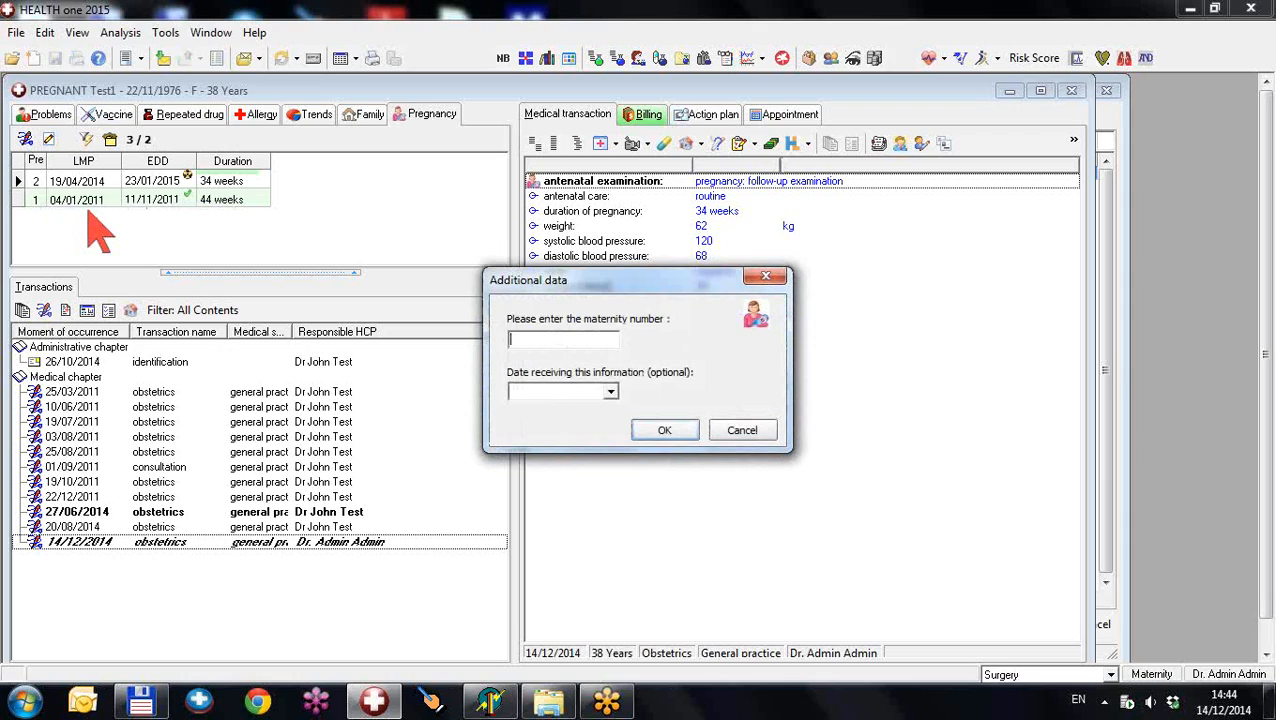
text(222444)
key(Tab)
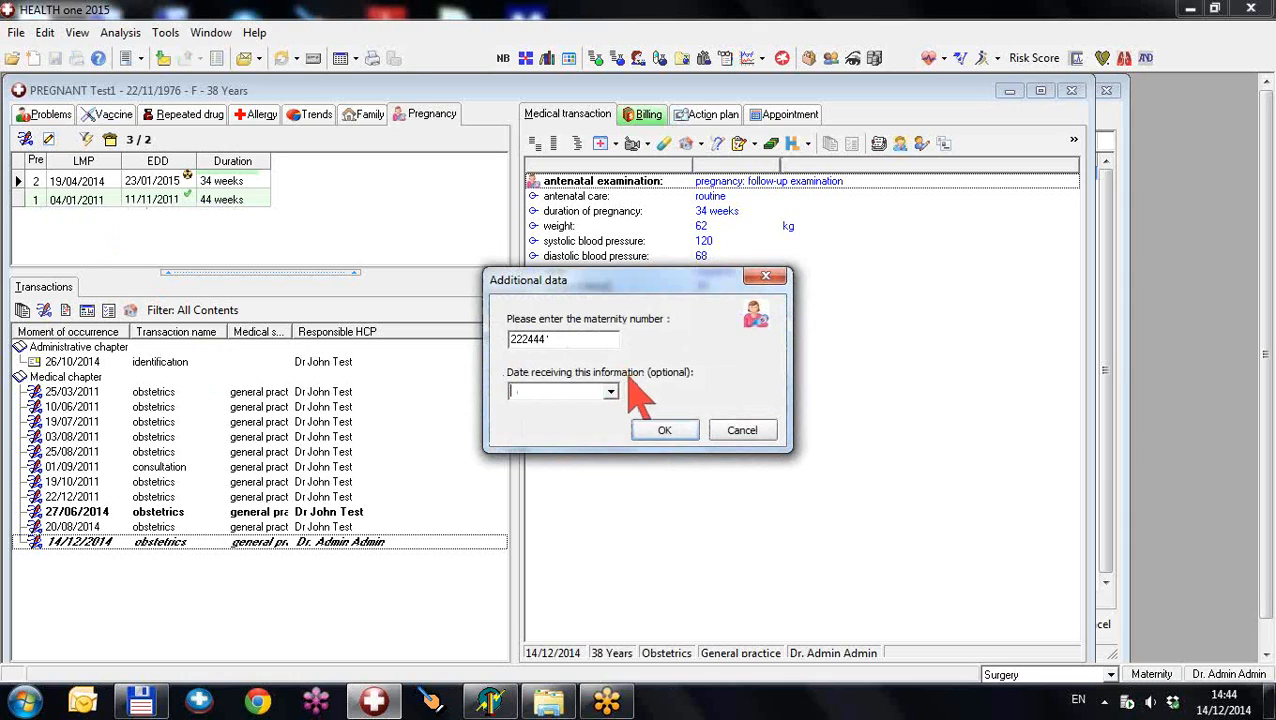
click(610, 393)
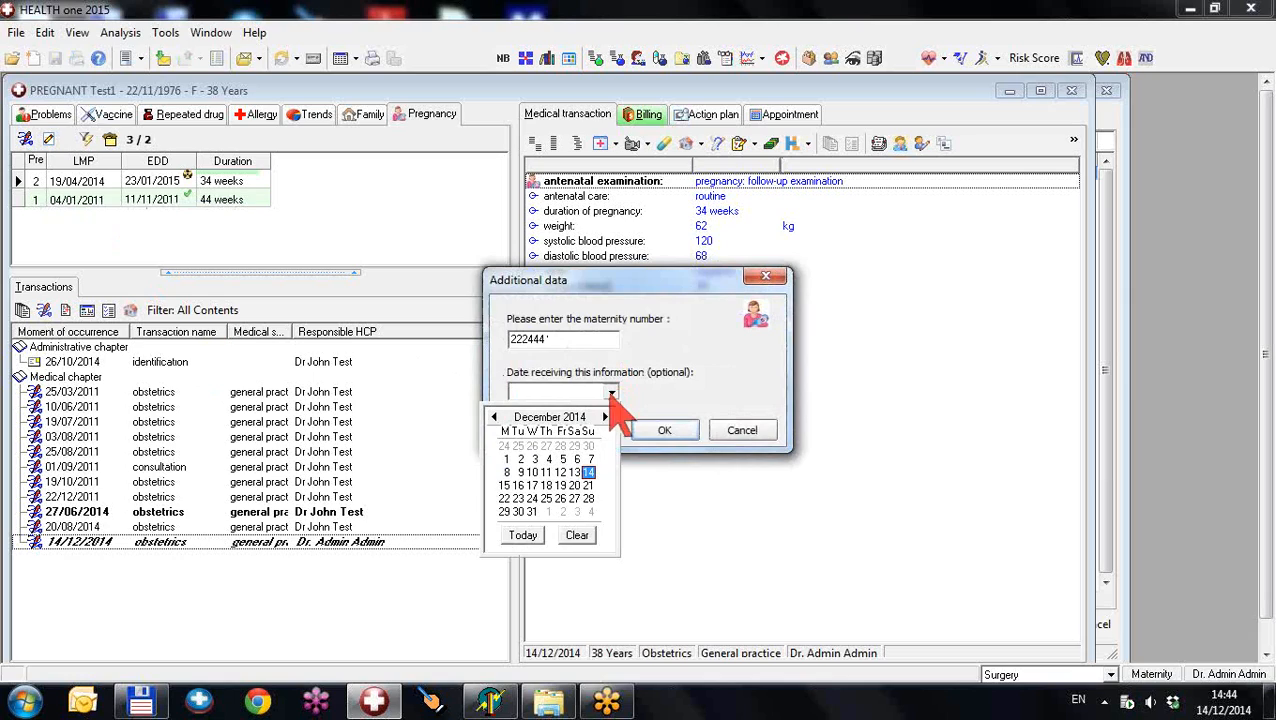
click(530, 537)
click(664, 431)
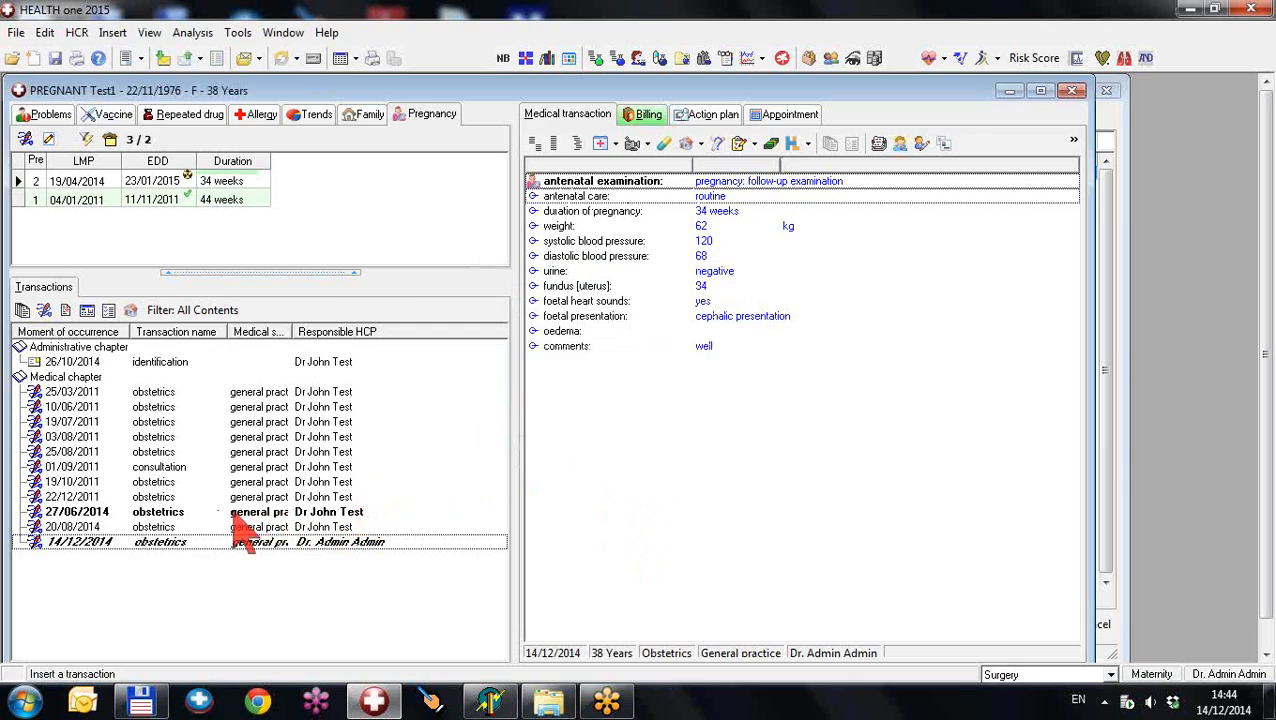
click(268, 513)
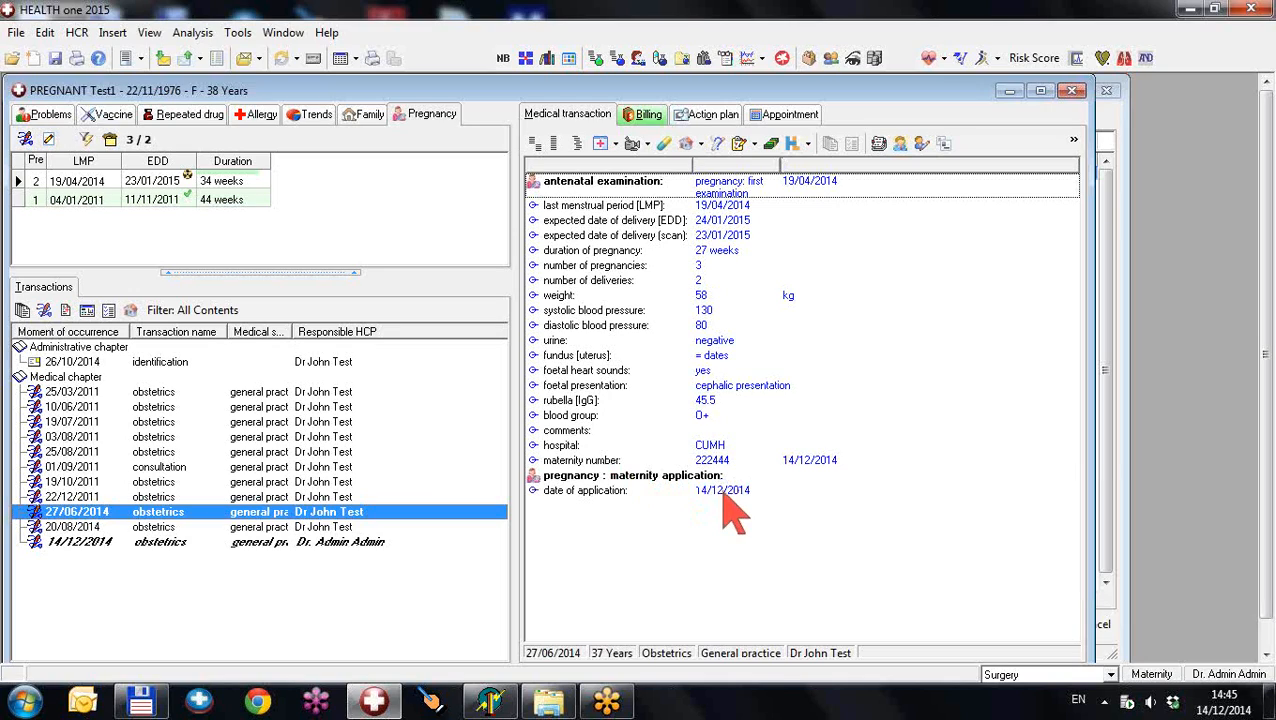
click(1257, 47)
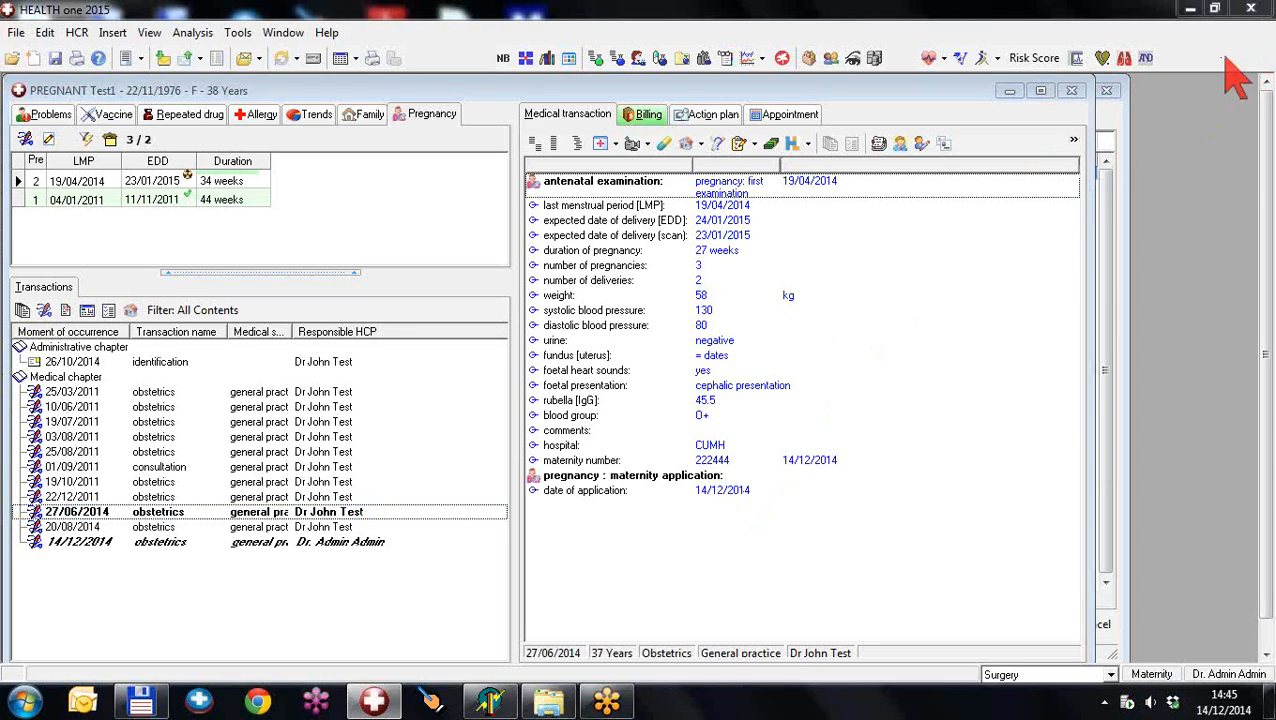